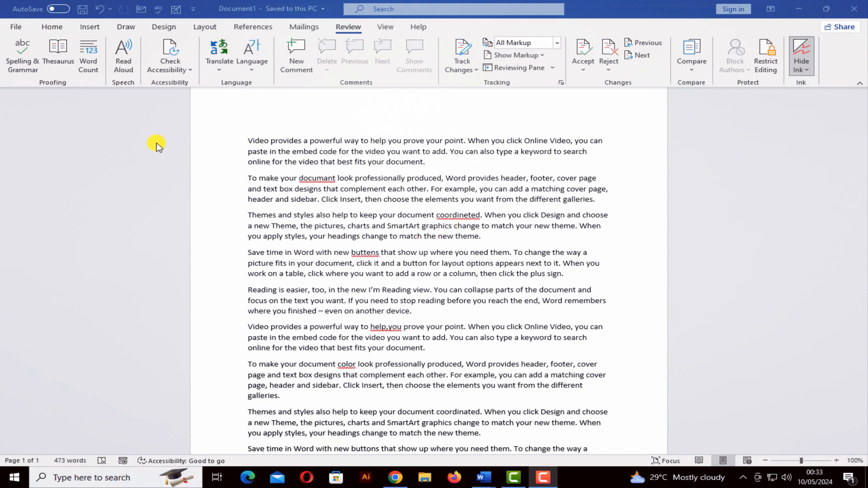
Step: Run Spelling & Grammar, skip 'help,you', and correct 'documant' and 'coordineted' to 'document' and 'coordinated'
{"action": "left_click", "coordinate": [20, 67]}
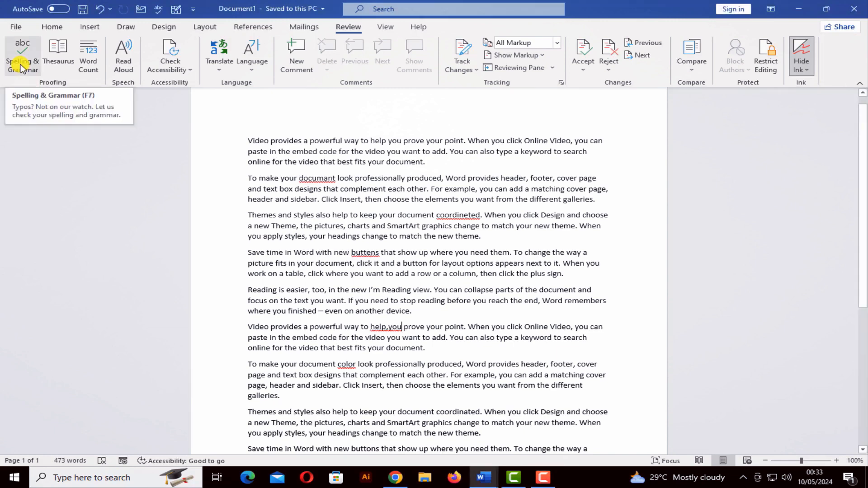
{"action": "left_click", "coordinate": [20, 67]}
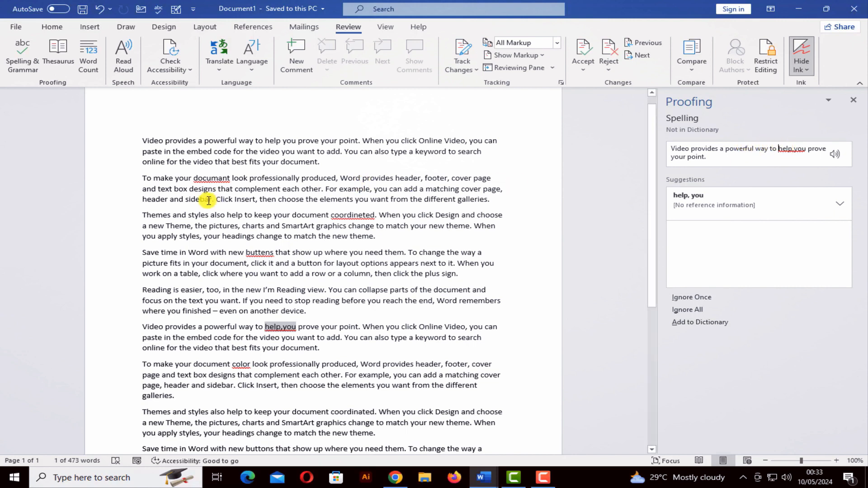
{"action": "left_click", "coordinate": [222, 178]}
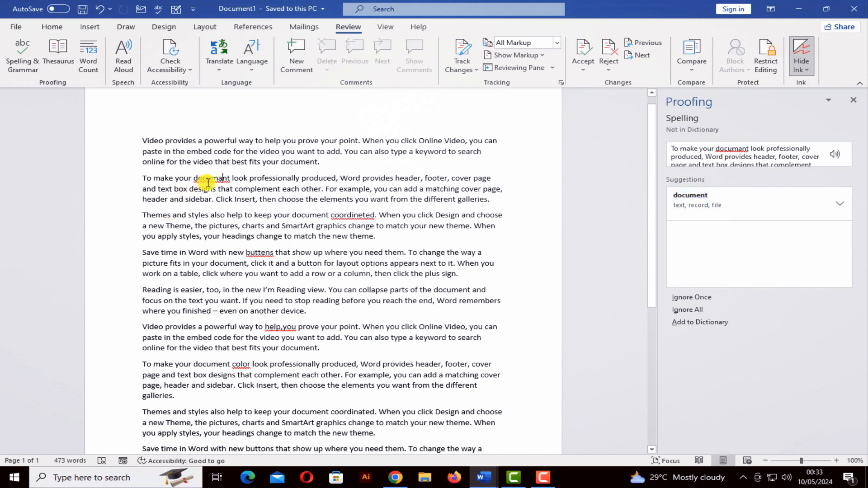
{"action": "left_click", "coordinate": [686, 204]}
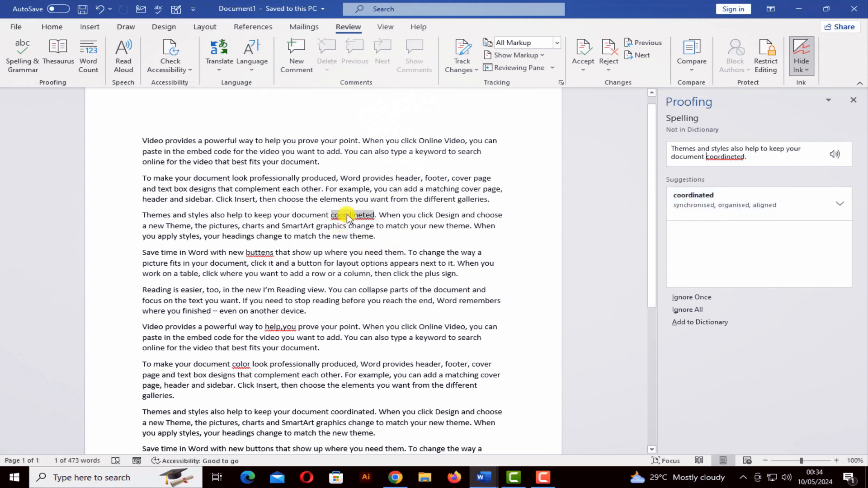
{"action": "left_click", "coordinate": [701, 200]}
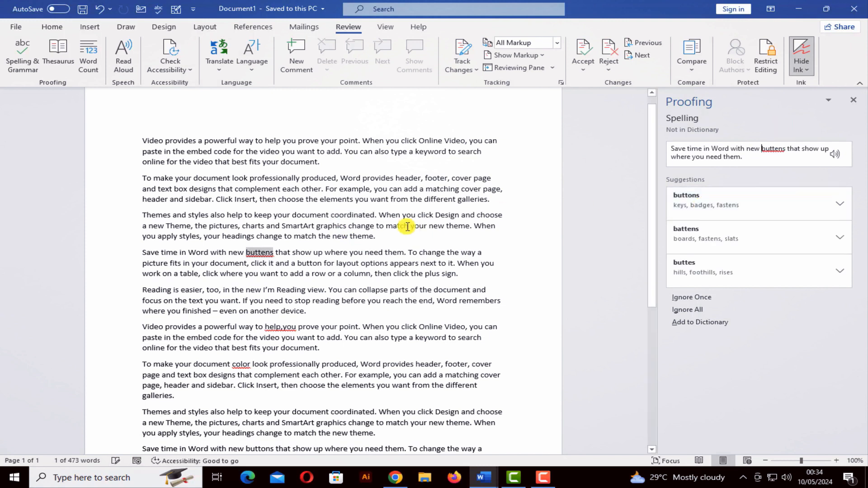
Step: Change 'buttens' to 'buttons', check 'help,you', and add the missing u to make 'colour'
{"action": "right_click", "coordinate": [263, 256]}
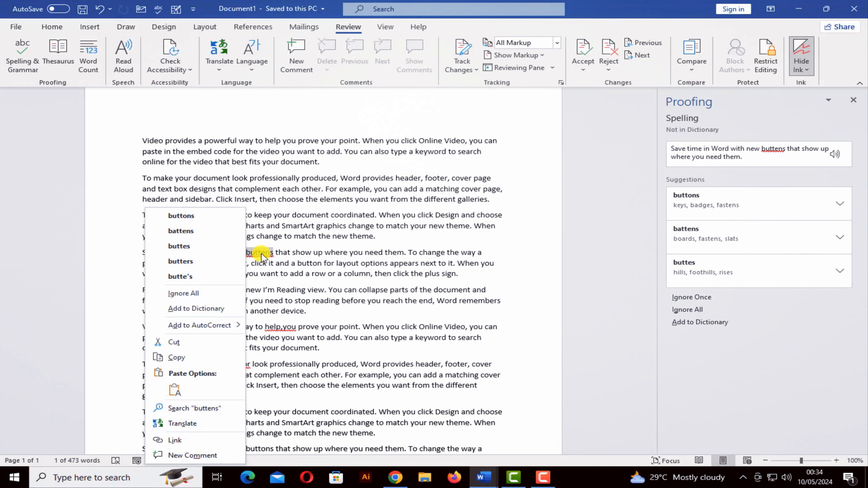
{"action": "left_click", "coordinate": [180, 216]}
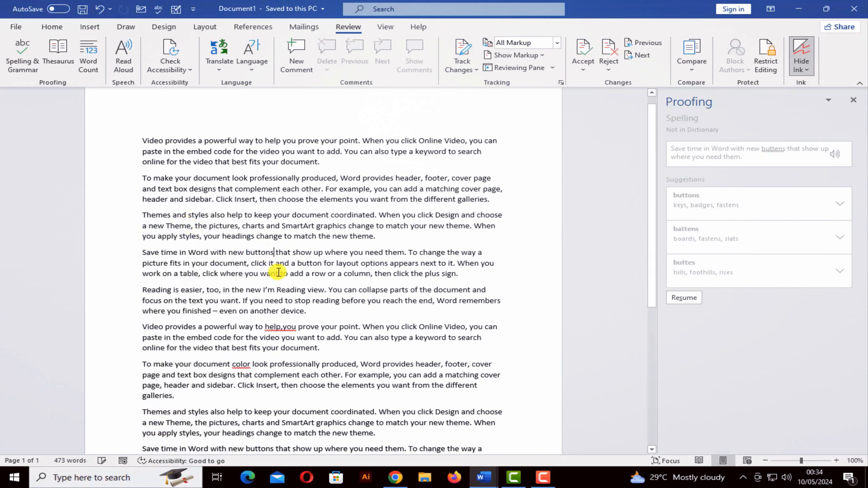
{"action": "right_click", "coordinate": [281, 327]}
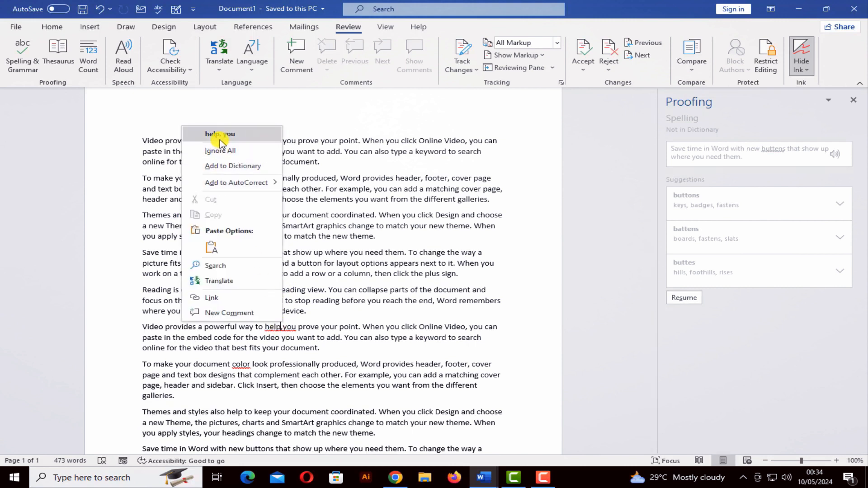
{"action": "left_click", "coordinate": [297, 329]}
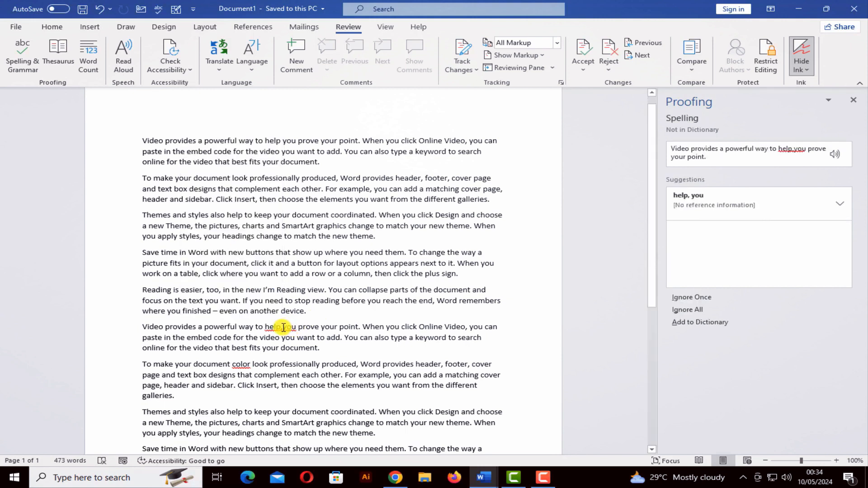
{"action": "left_click", "coordinate": [283, 327]}
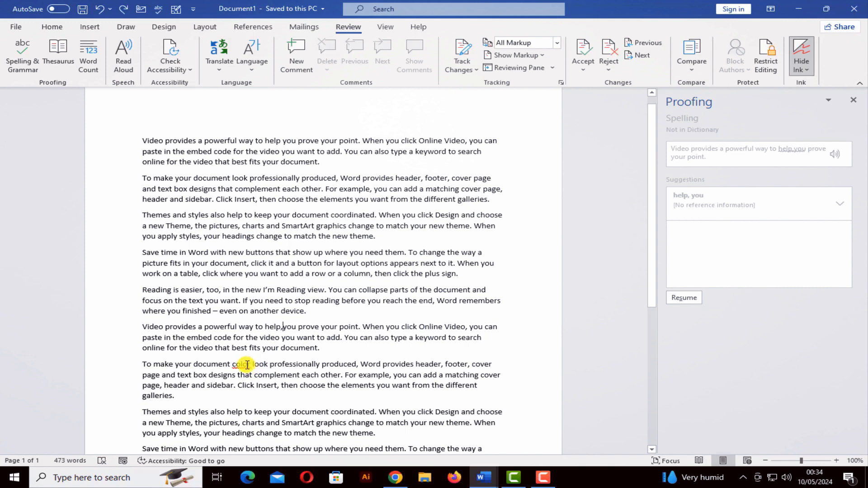
{"action": "left_click", "coordinate": [247, 364]}
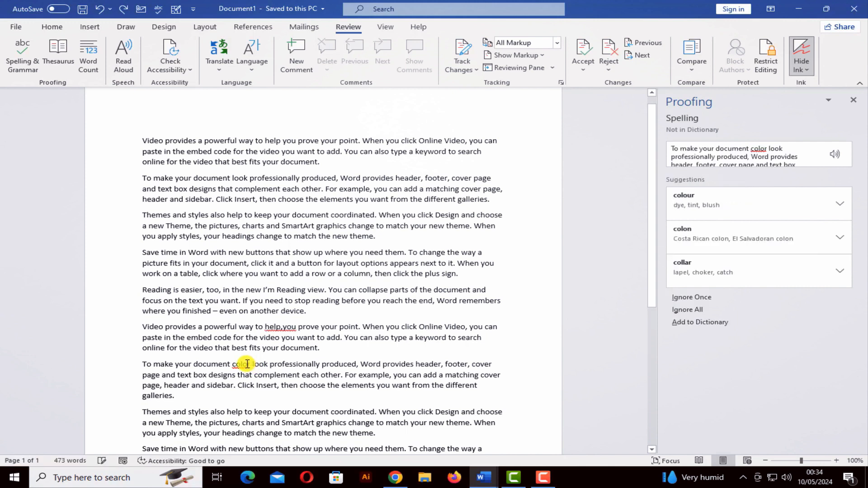
{"action": "type", "text": "u"}
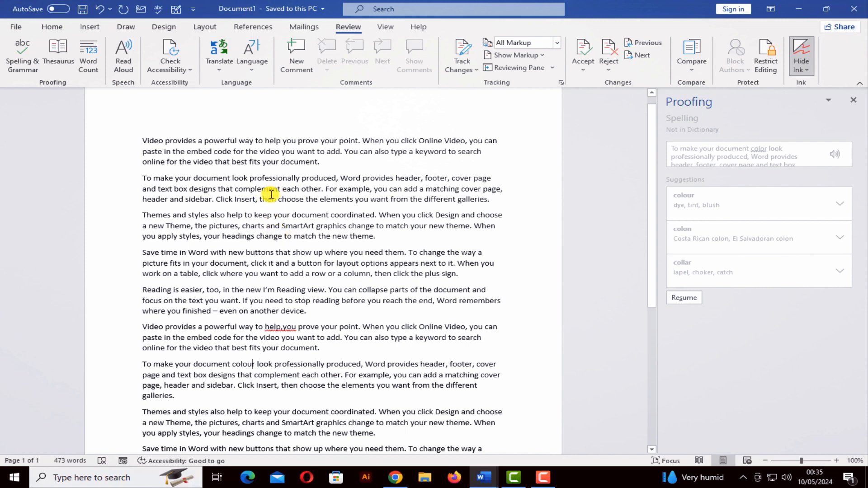
Step: Show thesaurus synonyms for 'colour', then search 'computer' to list processor, CPU, mainframe and laptop
{"action": "left_click", "coordinate": [61, 62]}
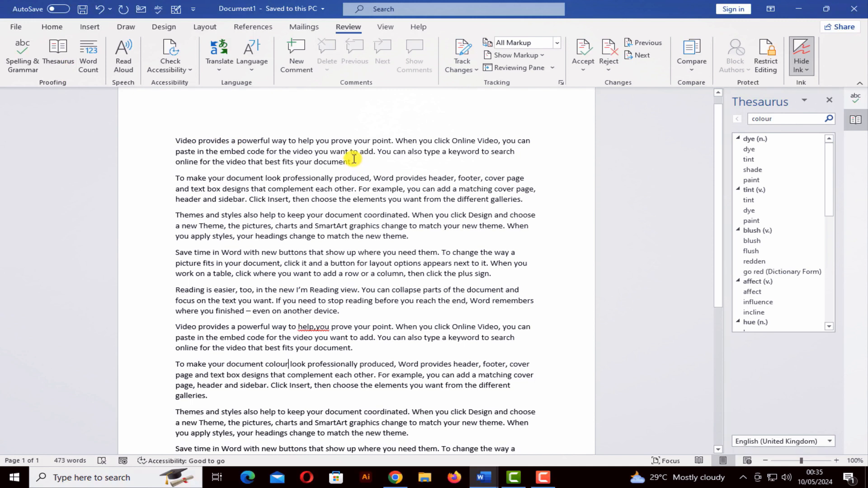
{"action": "left_click", "coordinate": [778, 122]}
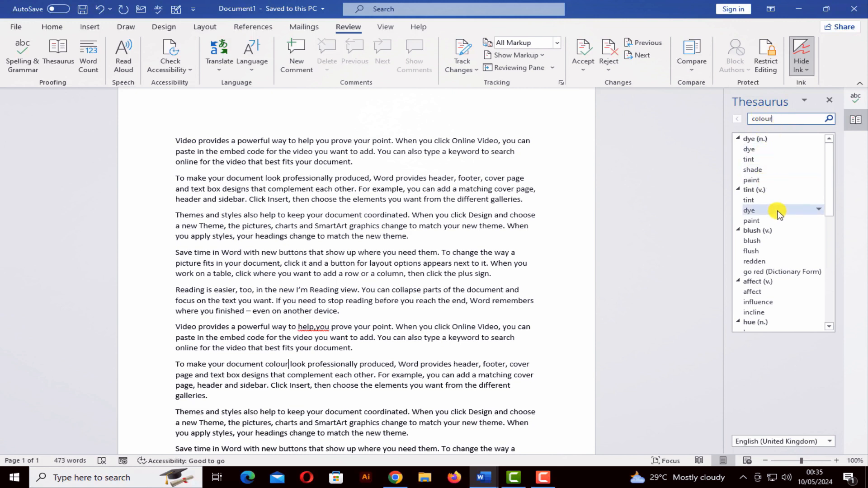
{"action": "left_click_drag", "start_coordinate": [774, 119], "coordinate": [746, 120]}
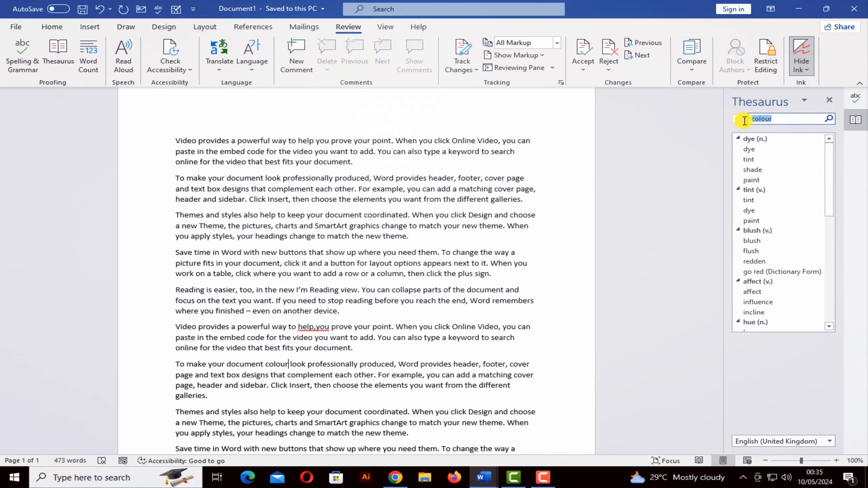
{"action": "type", "text": "computer"}
{"action": "key", "text": "Return"}
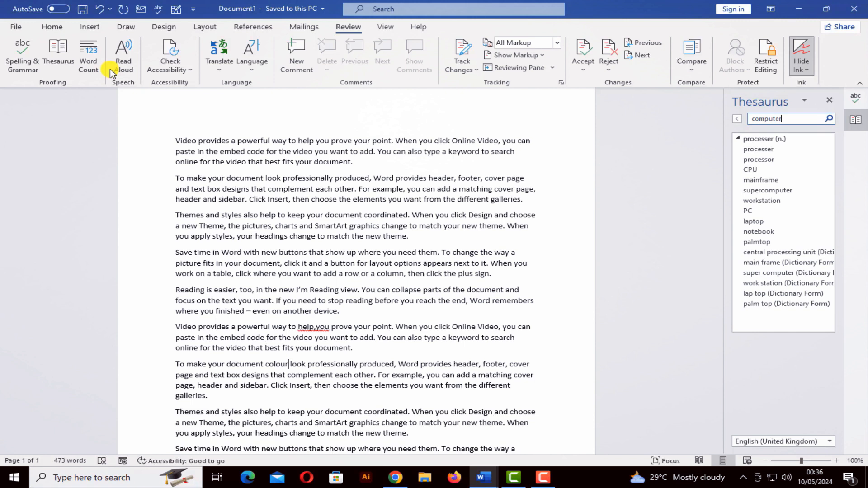
Step: View the Word Count statistics: 473 words, 10 paragraphs, 31 lines
{"action": "left_click", "coordinate": [84, 65]}
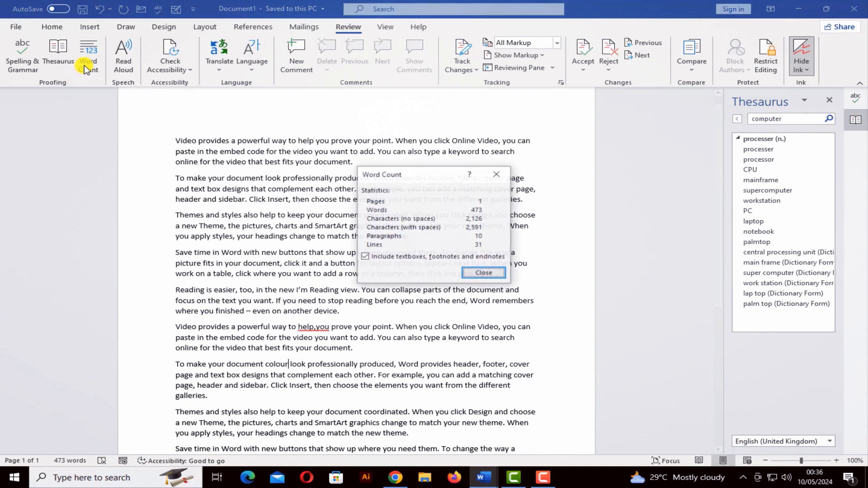
{"action": "left_click_drag", "start_coordinate": [427, 170], "coordinate": [511, 157]}
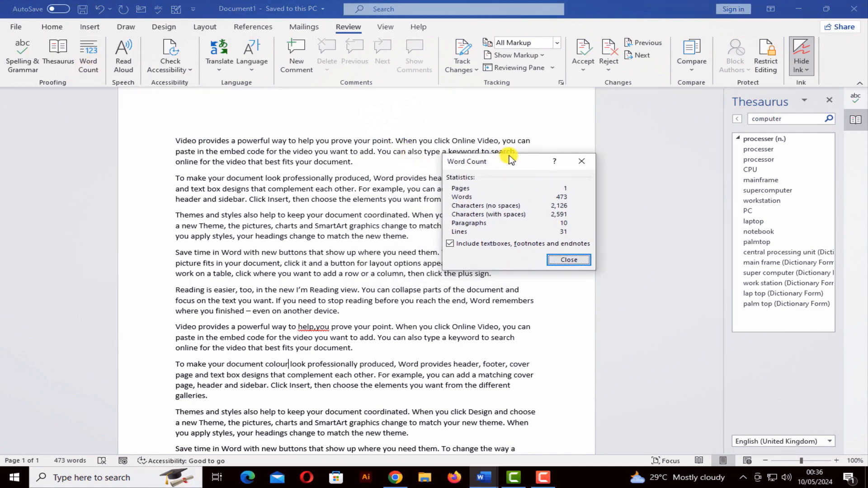
{"action": "left_click", "coordinate": [551, 259]}
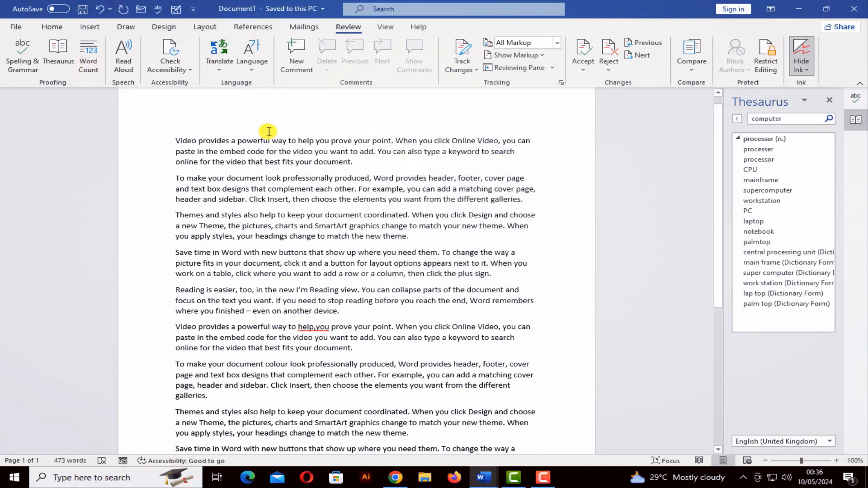
Step: Select the whole document, check its word count again, and close the Thesaurus pane
{"action": "key", "text": "ctrl+a"}
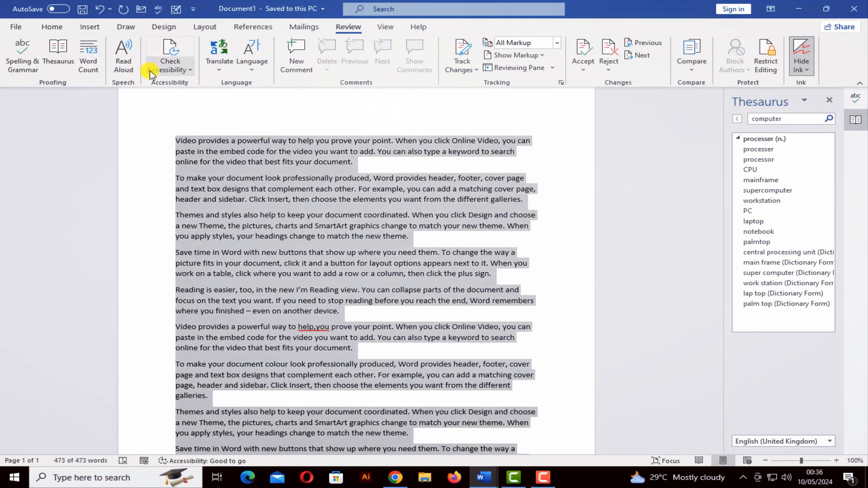
{"action": "left_click", "coordinate": [88, 63]}
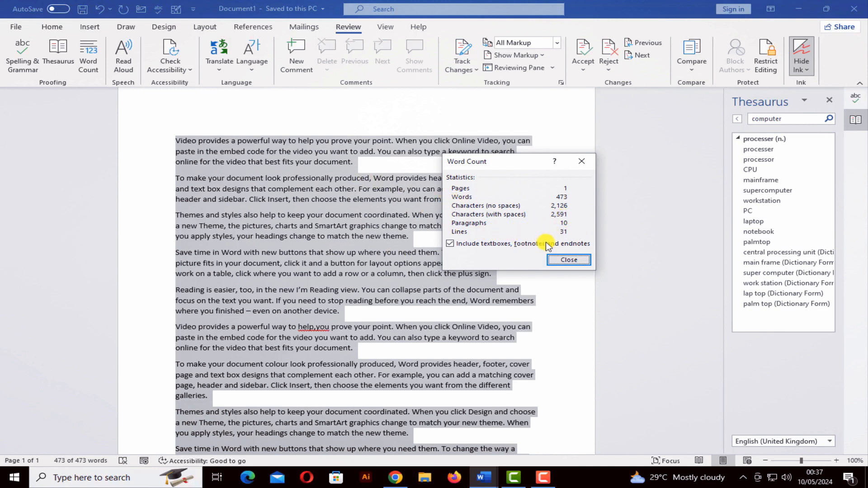
{"action": "left_click", "coordinate": [569, 260]}
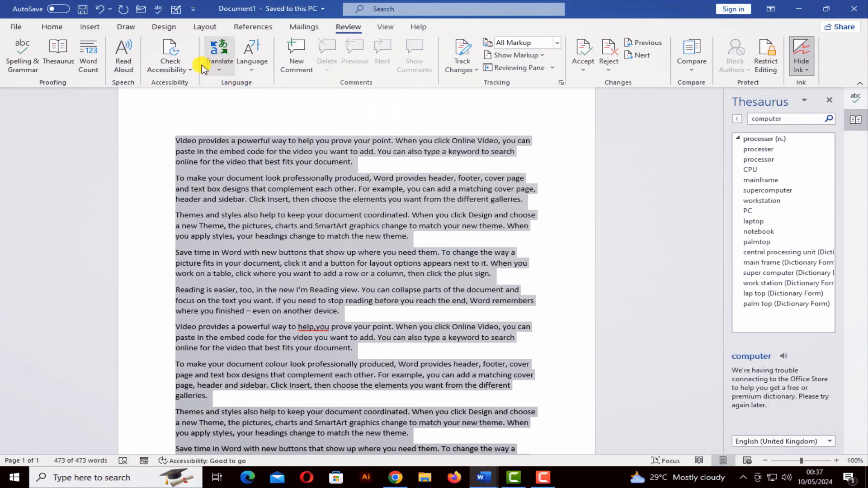
{"action": "left_click", "coordinate": [829, 100]}
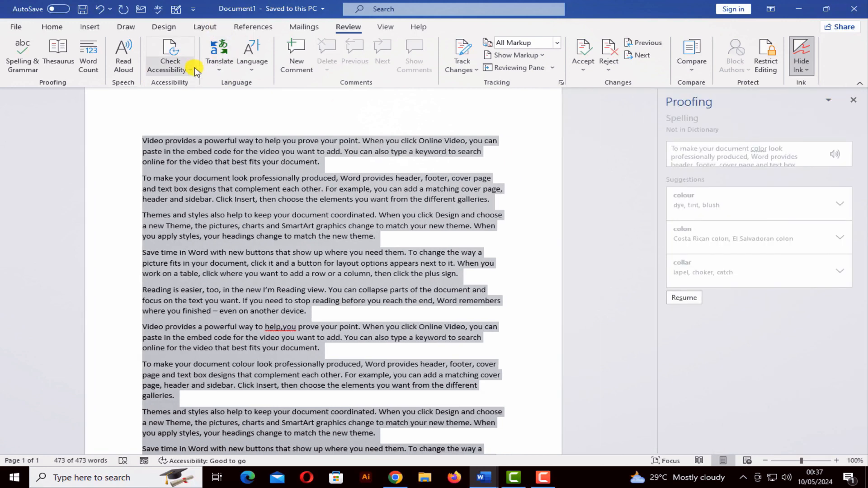
Step: Close the spelling pane and set the first paragraph's font colour to White
{"action": "left_click", "coordinate": [853, 100]}
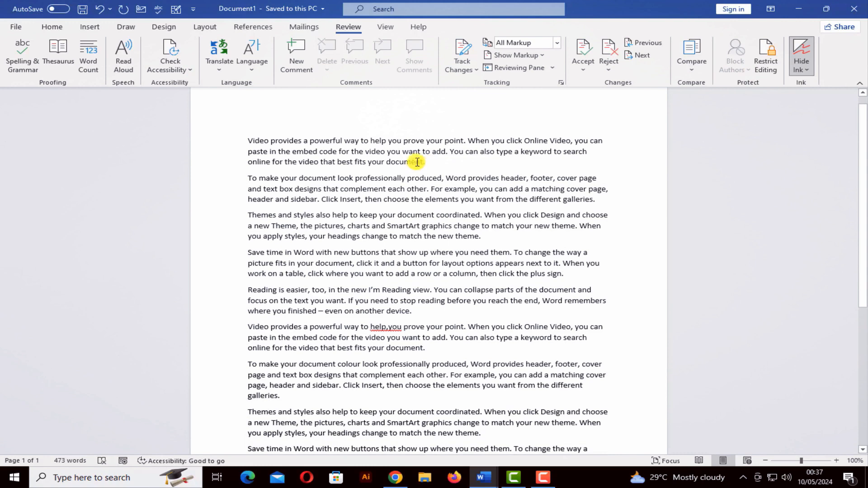
{"action": "left_click_drag", "start_coordinate": [430, 164], "coordinate": [226, 140]}
{"action": "left_click", "coordinate": [60, 29]}
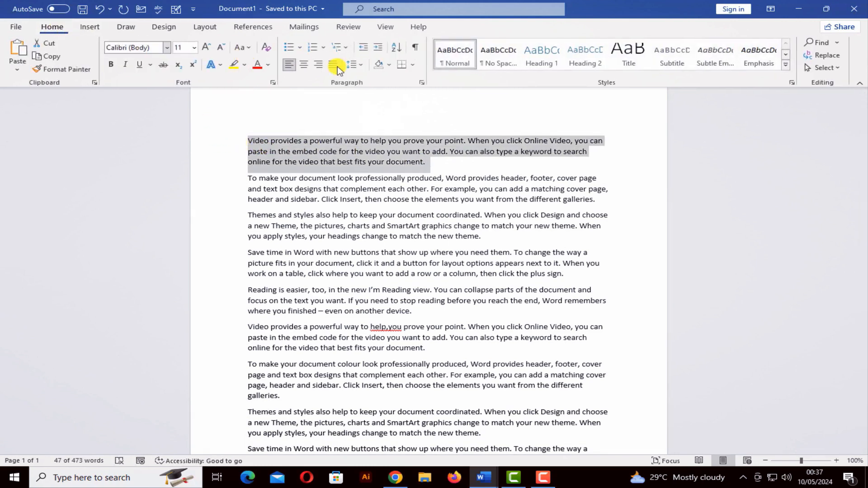
{"action": "left_click", "coordinate": [244, 66]}
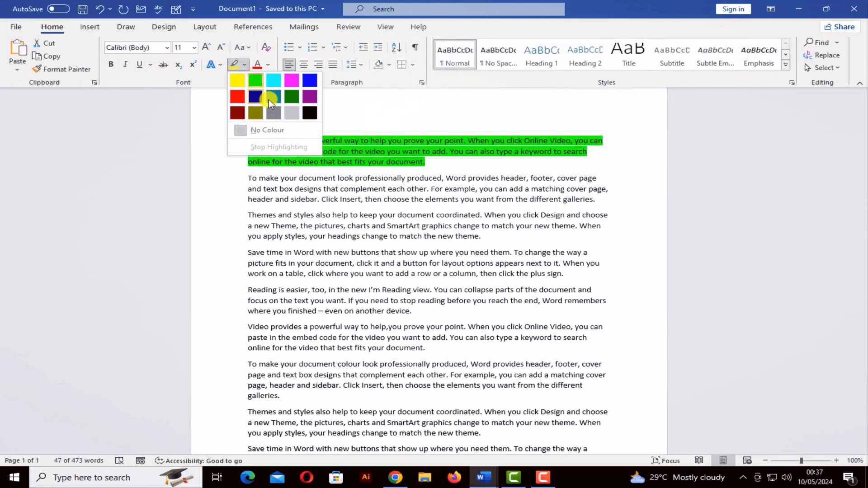
{"action": "left_click", "coordinate": [270, 66]}
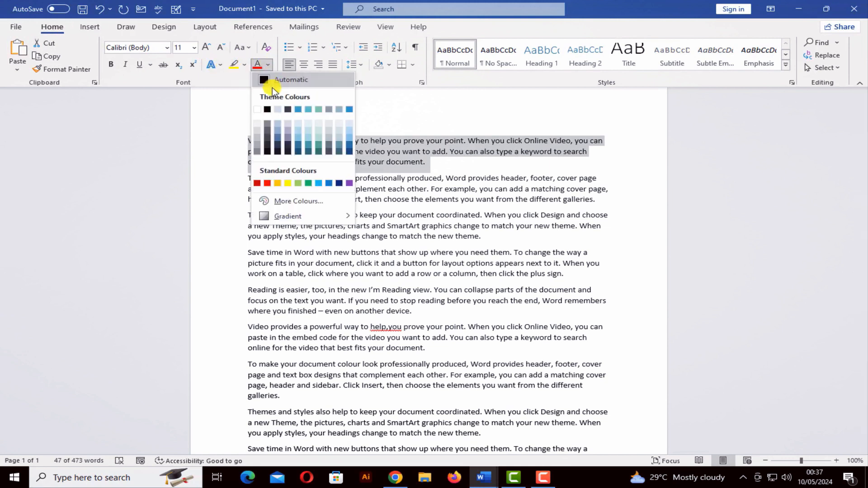
{"action": "left_click", "coordinate": [254, 111]}
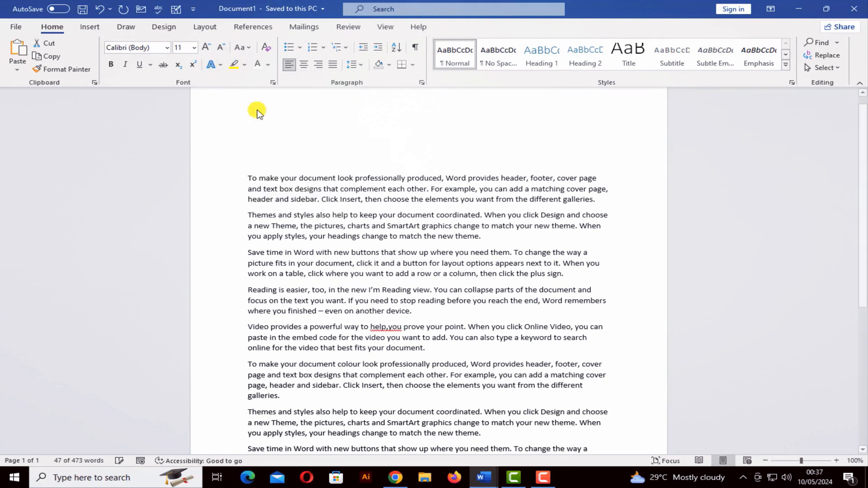
{"action": "left_click", "coordinate": [464, 171]}
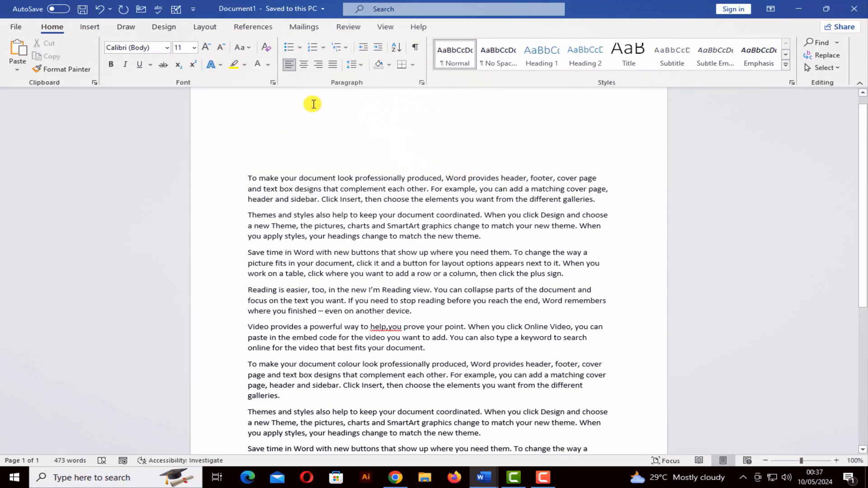
{"action": "left_click", "coordinate": [346, 29]}
Step: Run the accessibility check and expand the Hard-to-read text contrast warning on the first paragraph
{"action": "left_click", "coordinate": [178, 72]}
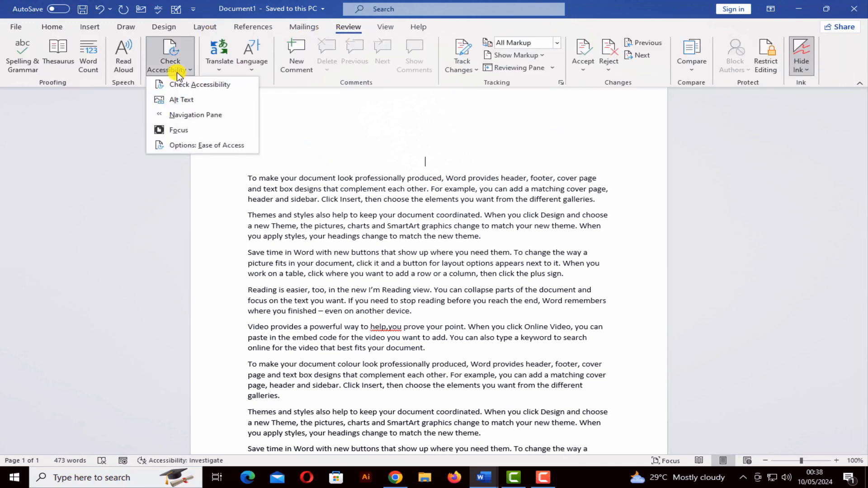
{"action": "left_click", "coordinate": [179, 84]}
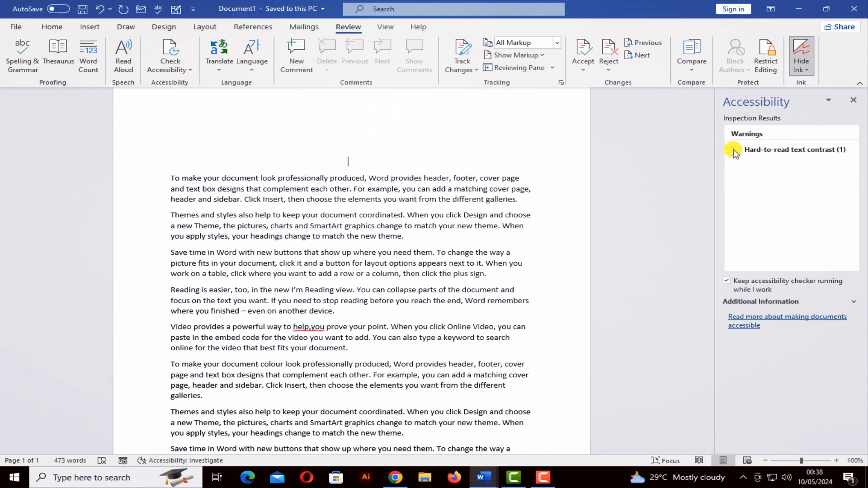
{"action": "left_click", "coordinate": [733, 149]}
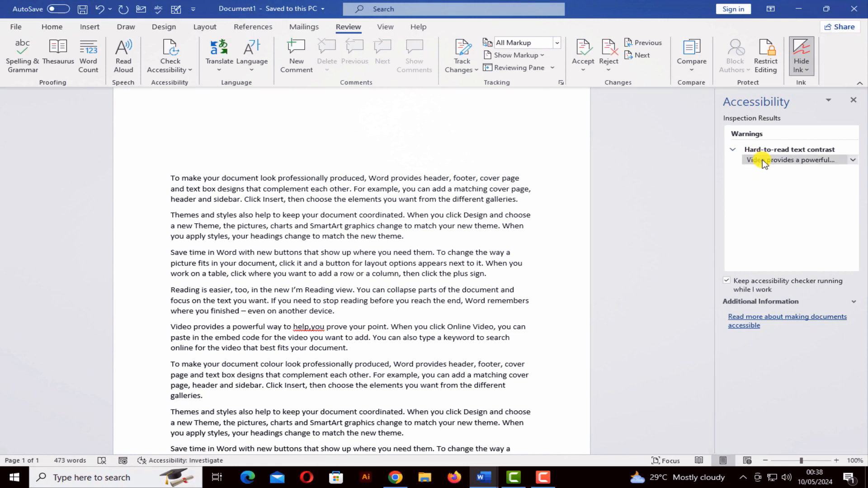
{"action": "left_click", "coordinate": [809, 161]}
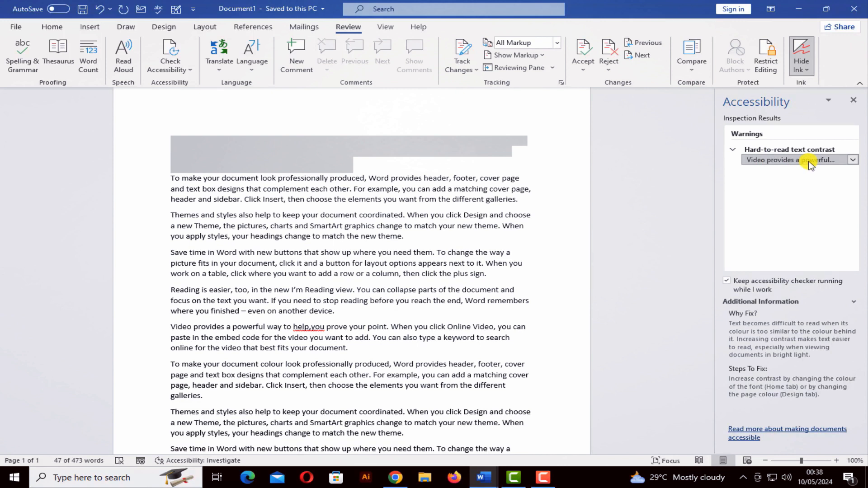
Step: Fix the contrast issue by setting the paragraph's font colour to Automatic, then close the checker
{"action": "left_click", "coordinate": [853, 162]}
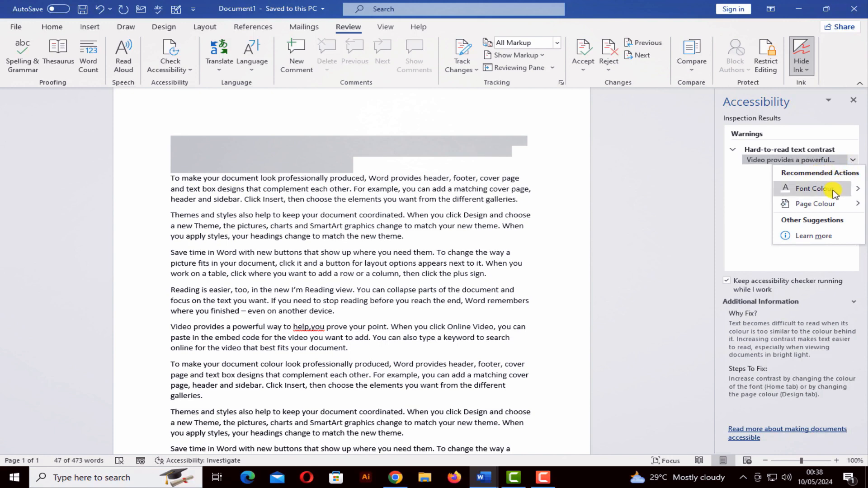
{"action": "mouse_move", "coordinate": [830, 204]}
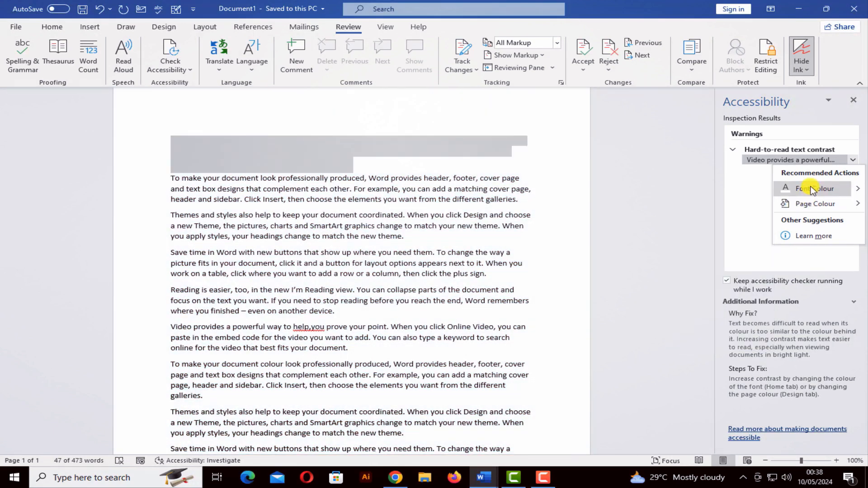
{"action": "left_click", "coordinate": [829, 190]}
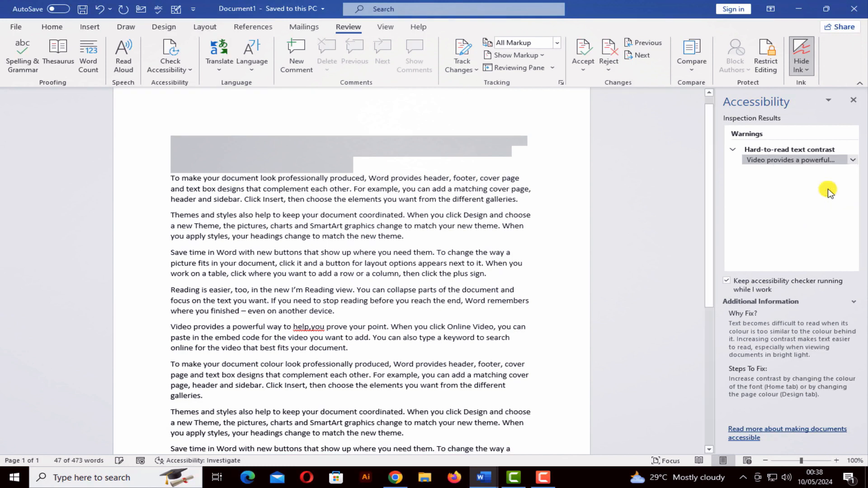
{"action": "left_click", "coordinate": [853, 160]}
{"action": "mouse_move", "coordinate": [858, 189]}
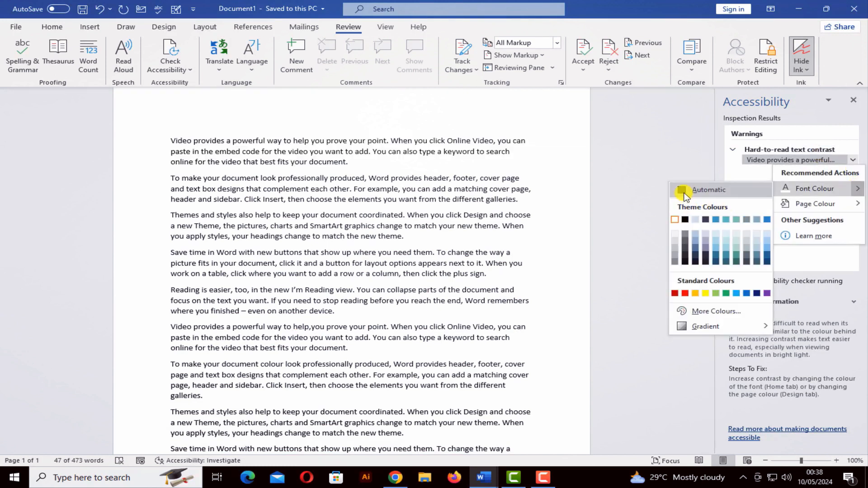
{"action": "left_click", "coordinate": [684, 190]}
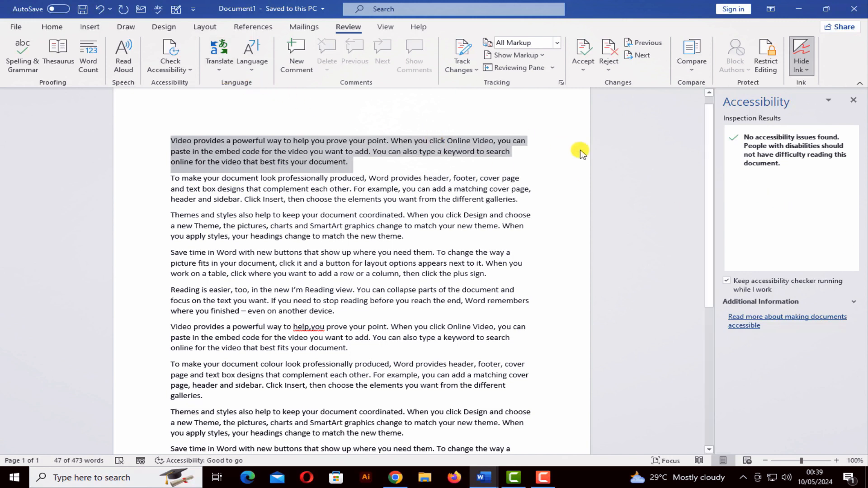
{"action": "left_click", "coordinate": [846, 100]}
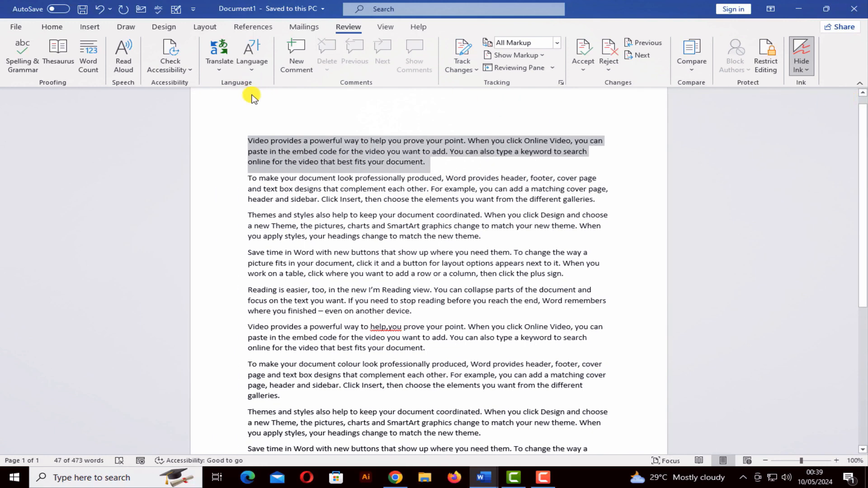
Step: Translate the selected top paragraph into Hindi and look up the words Online, can and type
{"action": "left_click", "coordinate": [219, 64]}
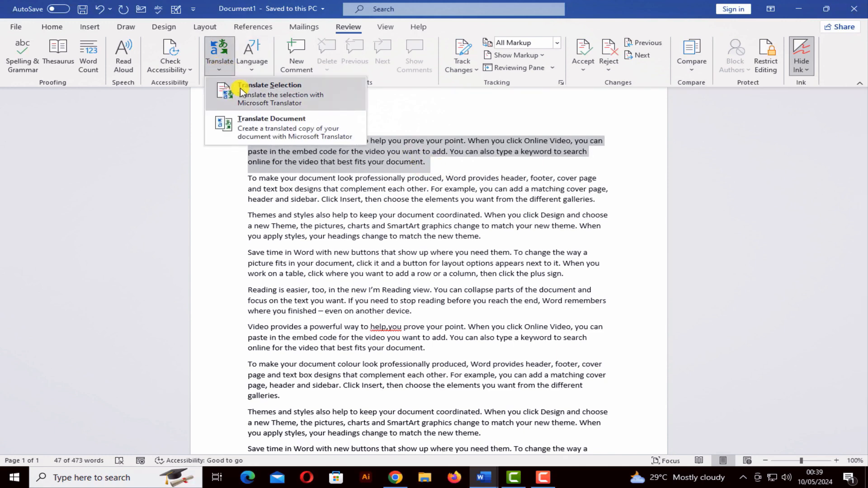
{"action": "left_click", "coordinate": [241, 90]}
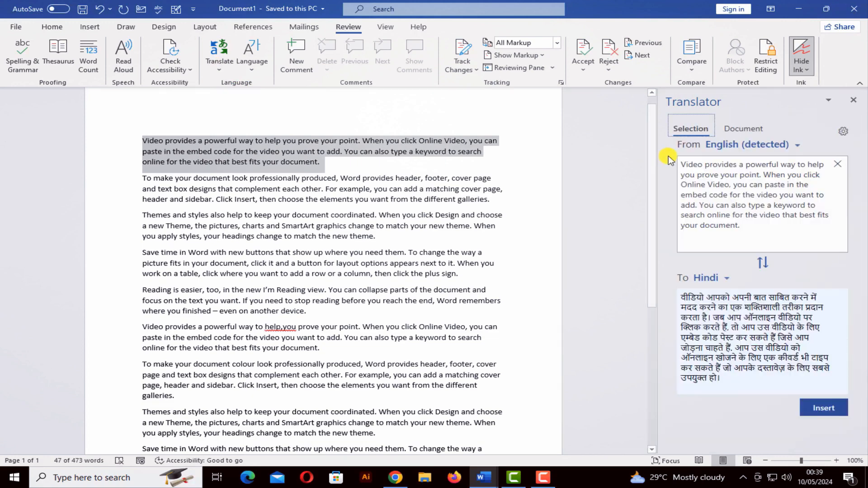
{"action": "left_click", "coordinate": [693, 182]}
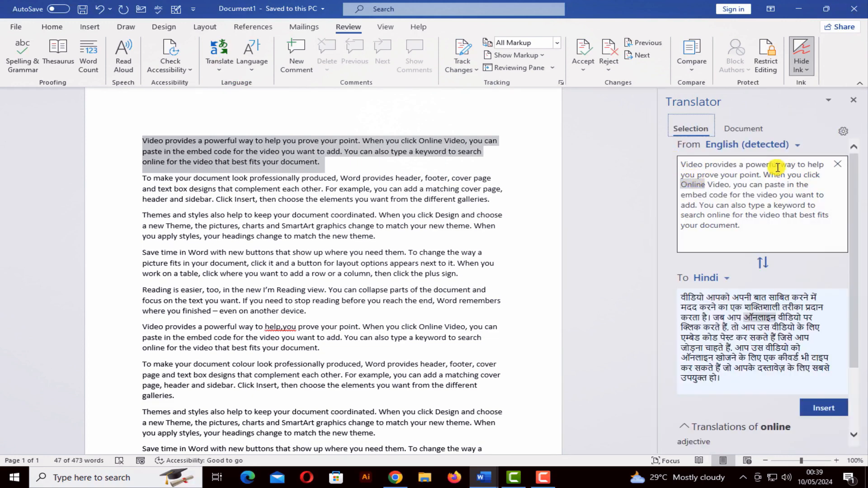
{"action": "left_click", "coordinate": [755, 184]}
{"action": "left_click", "coordinate": [754, 206]}
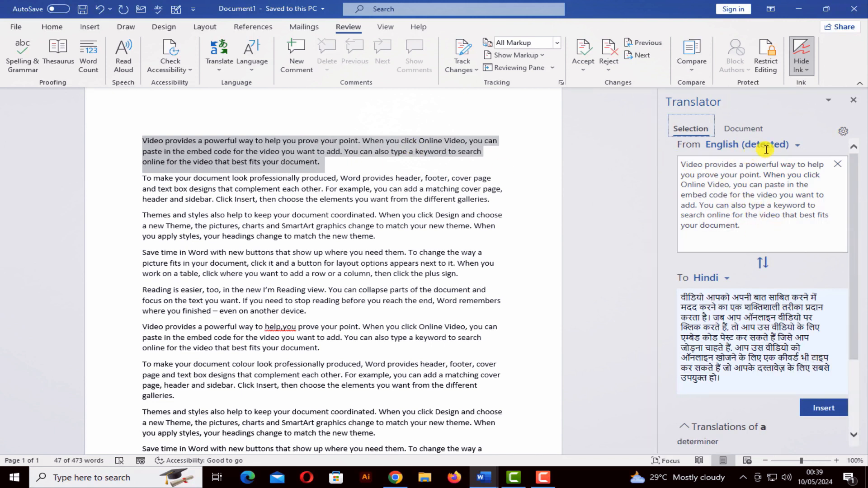
Step: Switch the translation's target language from Hindi to Urdu and look up one Urdu word
{"action": "left_click", "coordinate": [728, 280]}
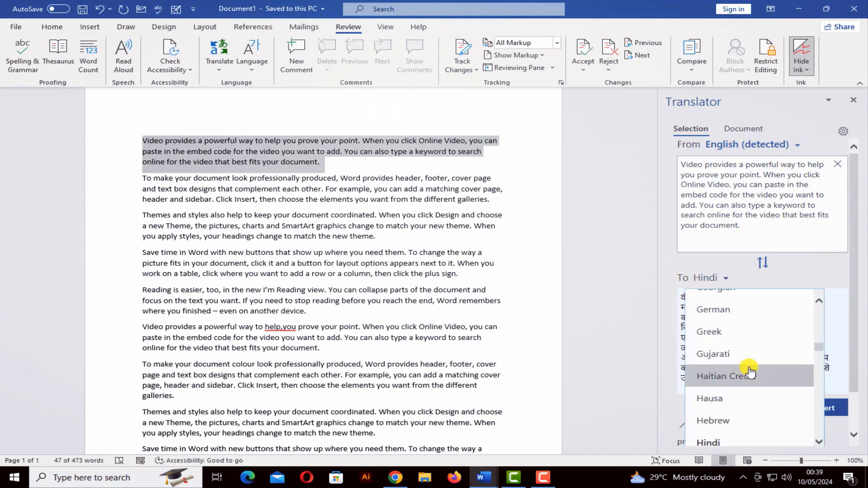
{"action": "left_click_drag", "start_coordinate": [820, 351], "coordinate": [830, 432]}
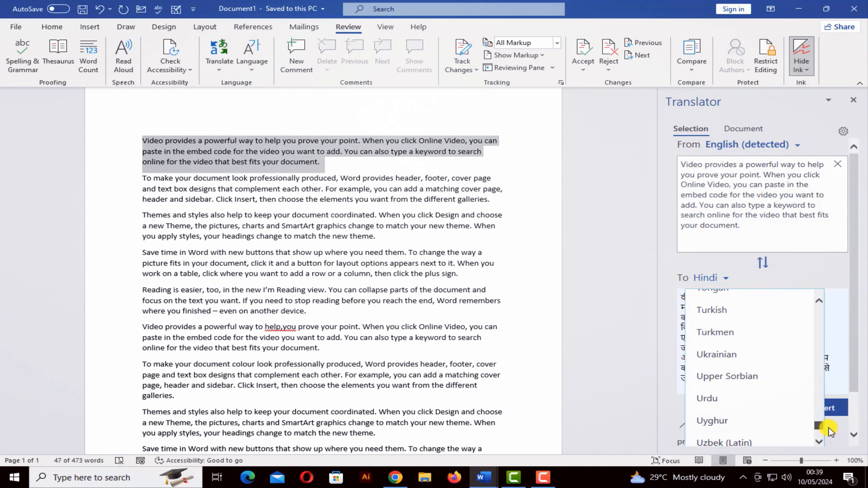
{"action": "left_click", "coordinate": [746, 404]}
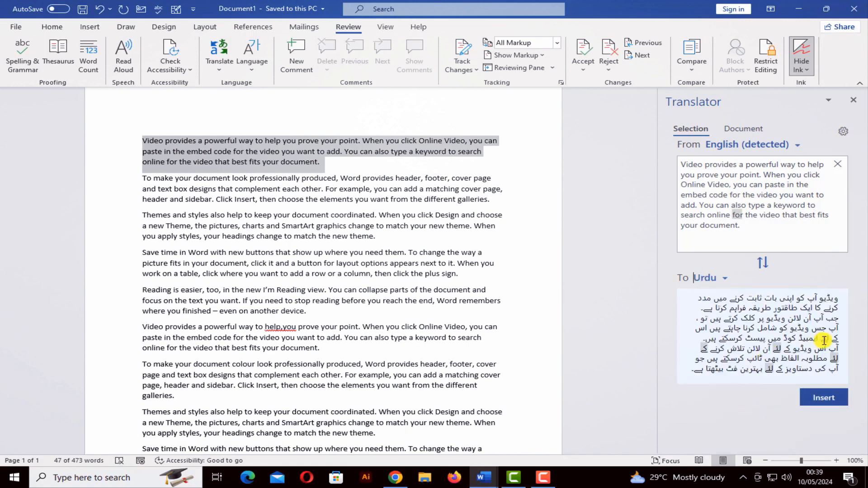
{"action": "left_click", "coordinate": [737, 299]}
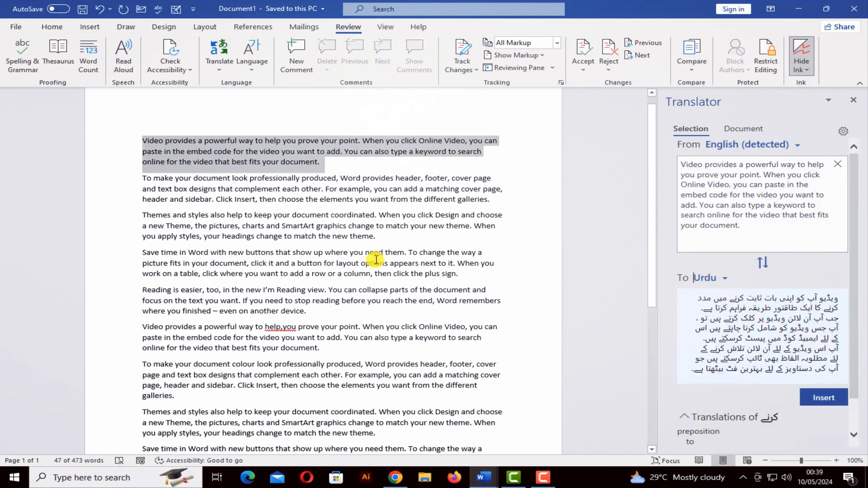
Step: Browse the authoring languages in Language Preferences, cancel without adding any, then switch to Insert
{"action": "left_click", "coordinate": [248, 73]}
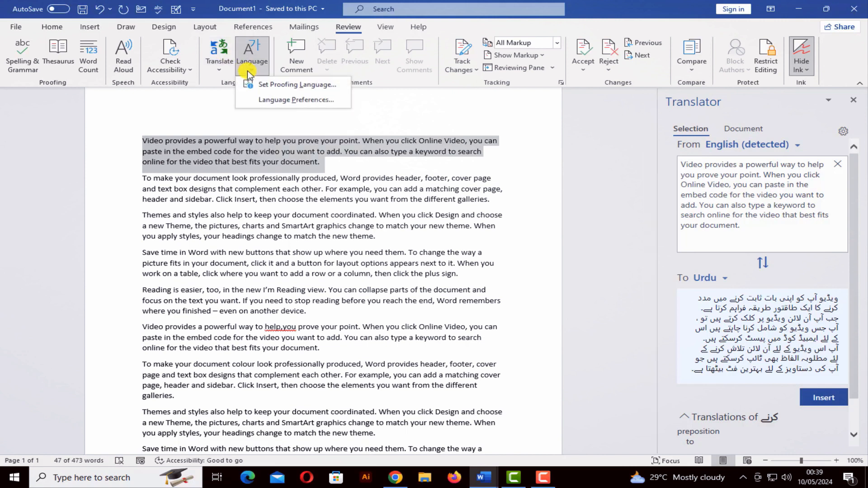
{"action": "left_click", "coordinate": [264, 98]}
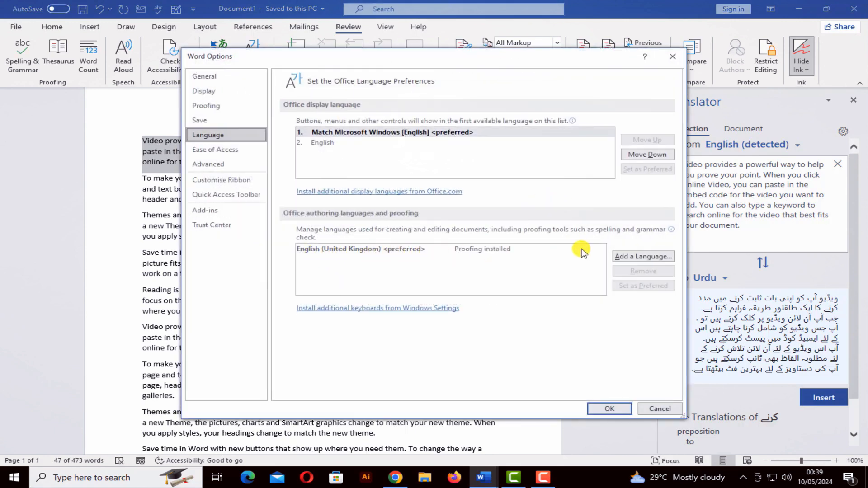
{"action": "left_click", "coordinate": [638, 257]}
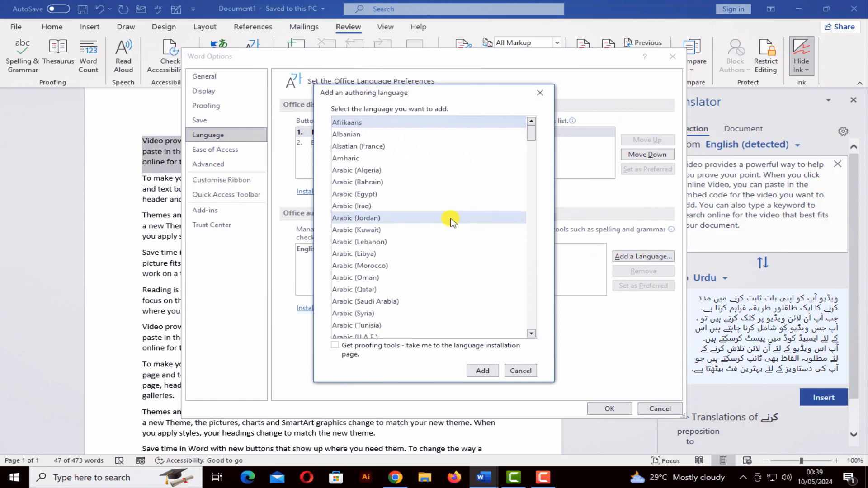
{"action": "left_click_drag", "start_coordinate": [530, 128], "coordinate": [534, 275]}
{"action": "left_click", "coordinate": [513, 294]}
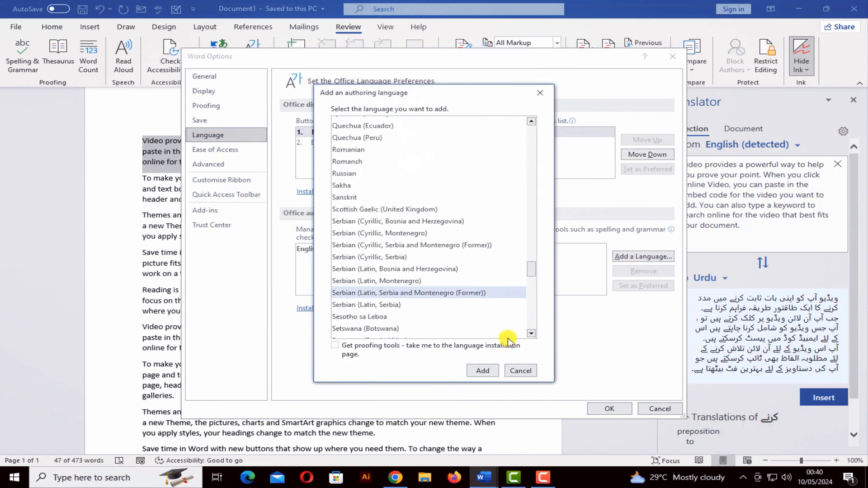
{"action": "left_click", "coordinate": [521, 371]}
{"action": "left_click", "coordinate": [657, 409]}
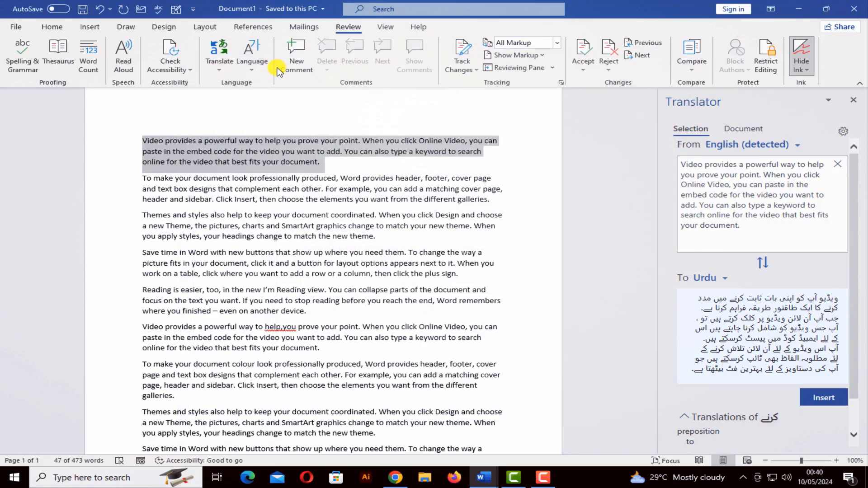
{"action": "left_click", "coordinate": [92, 26]}
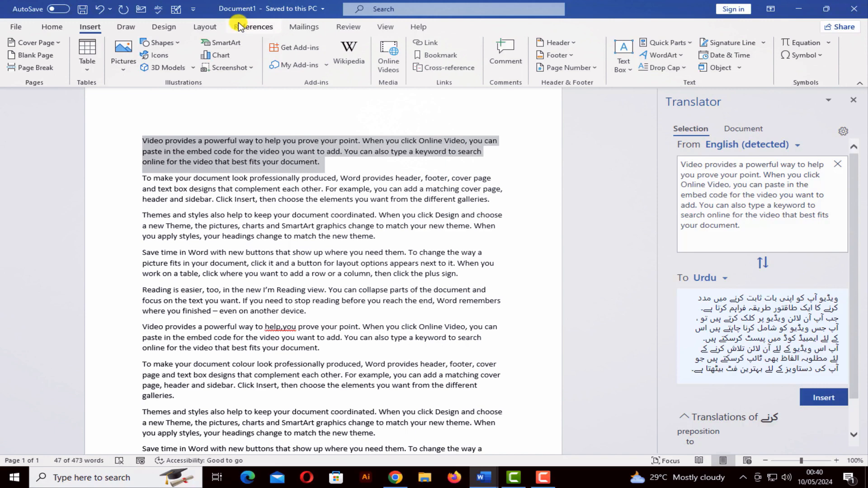
Step: Return to the Review tab and place the caret after 'document' ending the first paragraph
{"action": "left_click", "coordinate": [341, 31]}
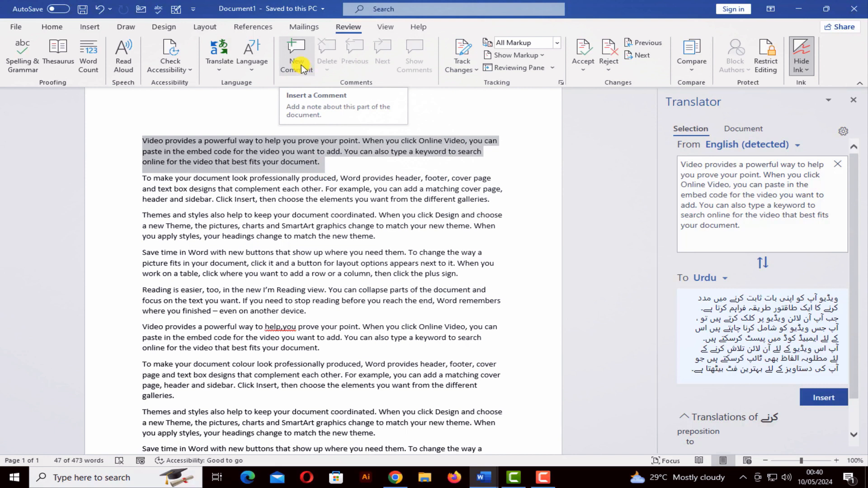
{"action": "left_click", "coordinate": [325, 165]}
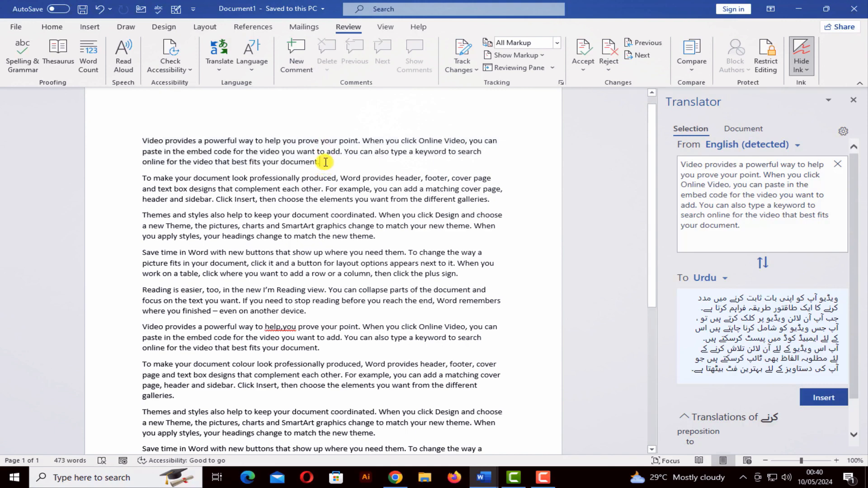
Step: Add the comment 'Plz chk mistake' on 'document', then delete all comments in the document
{"action": "left_click", "coordinate": [302, 66]}
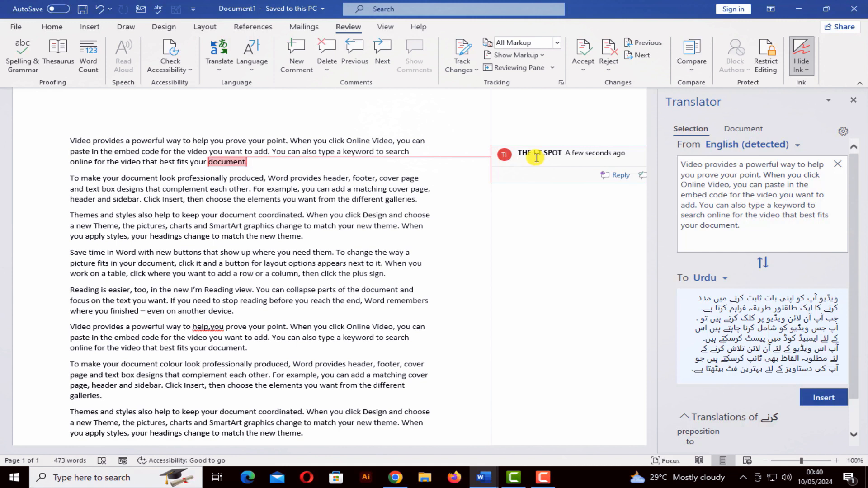
{"action": "type", "text": "Plz d"}
{"action": "type", "text": "mistake"}
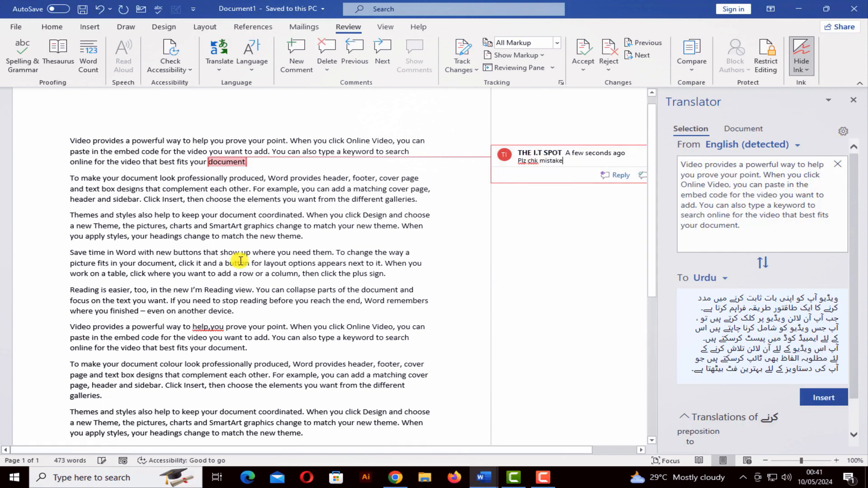
{"action": "left_click", "coordinate": [235, 200]}
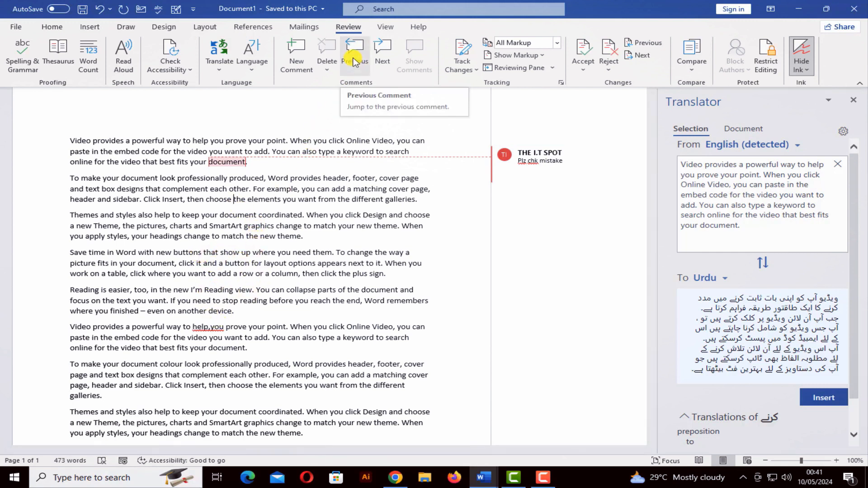
{"action": "left_click", "coordinate": [327, 67]}
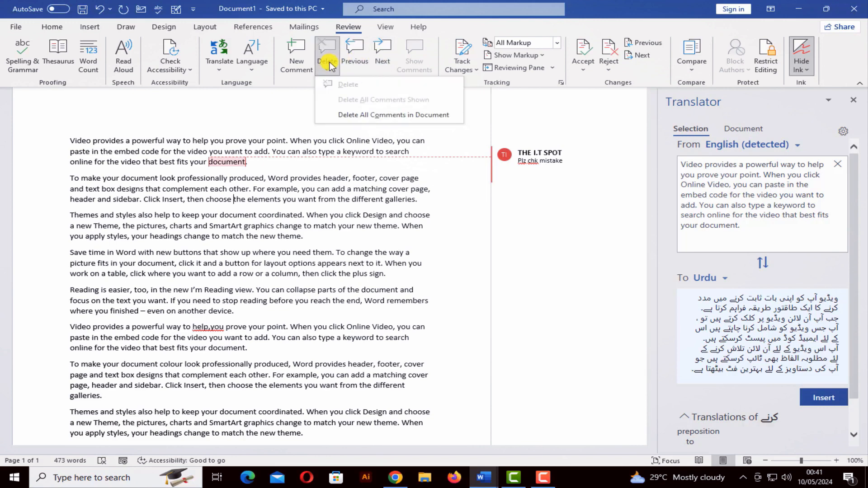
{"action": "left_click", "coordinate": [352, 116]}
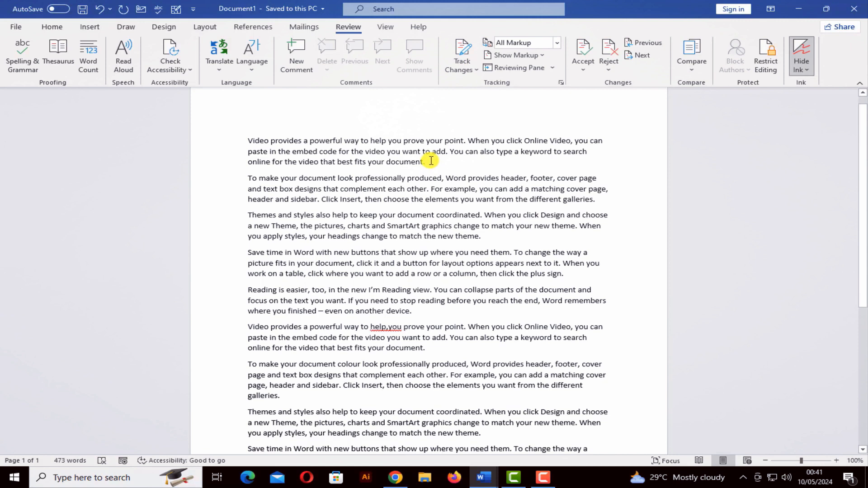
Step: Open the Track Changes dropdown on the Review tab
{"action": "left_click", "coordinate": [471, 68]}
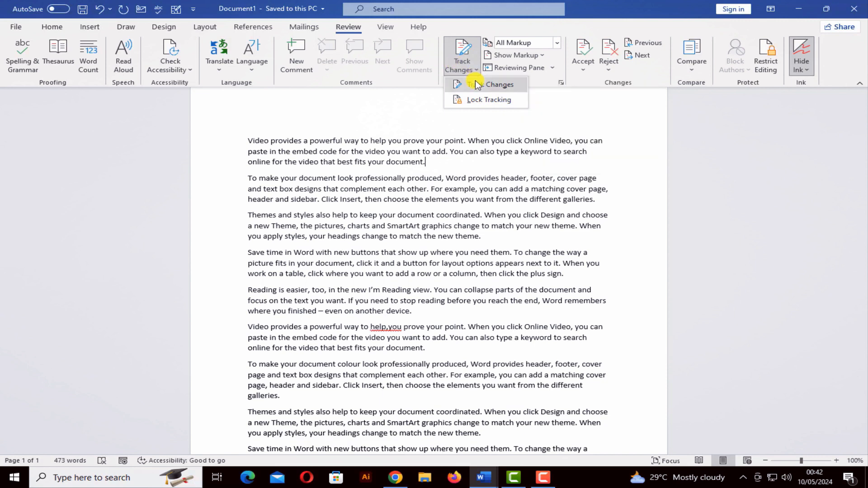
Step: Turn on Track Changes, type 'hjjhkkdfswdfg' after 'document.', and glance at the Show Markup options
{"action": "left_click", "coordinate": [477, 85]}
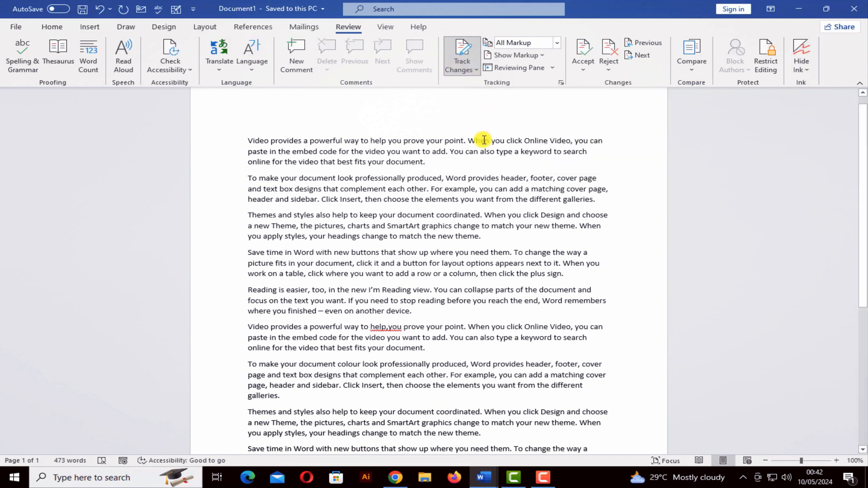
{"action": "type", "text": "hj"}
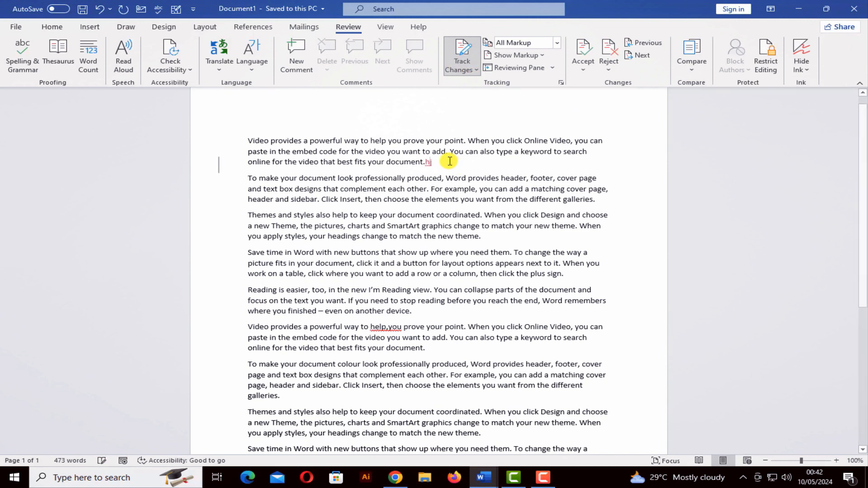
{"action": "type", "text": "jhkkdf"}
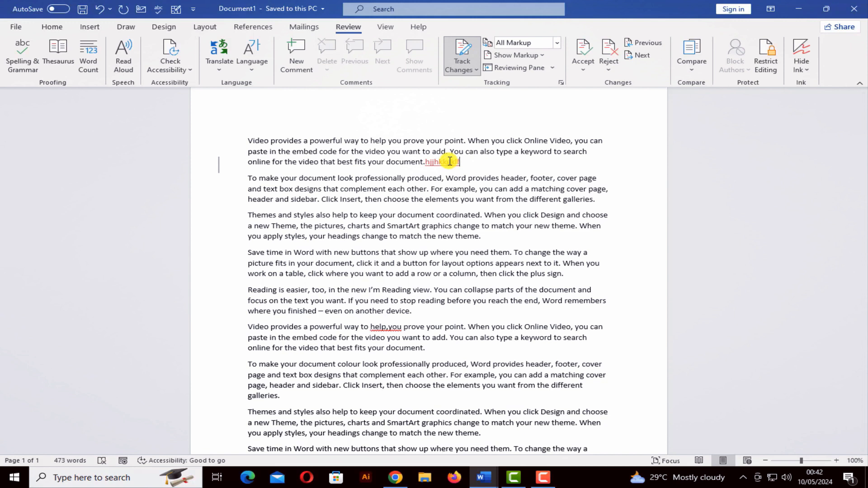
{"action": "type", "text": "swdfg"}
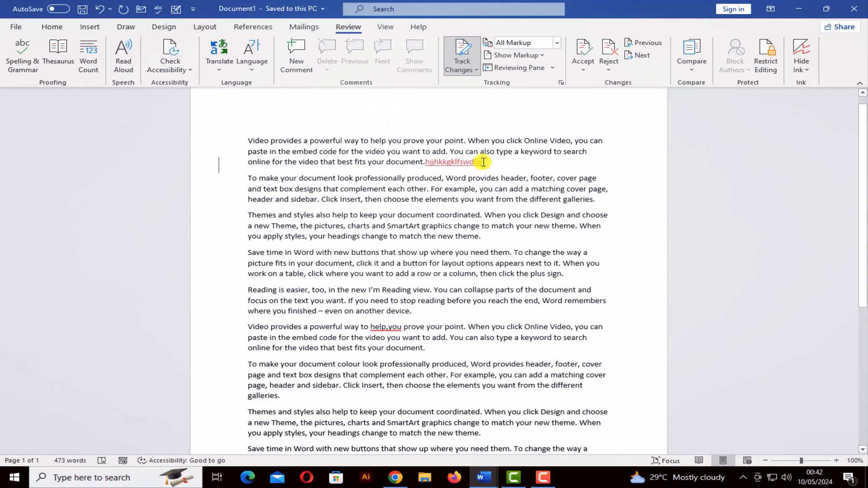
{"action": "left_click", "coordinate": [537, 56]}
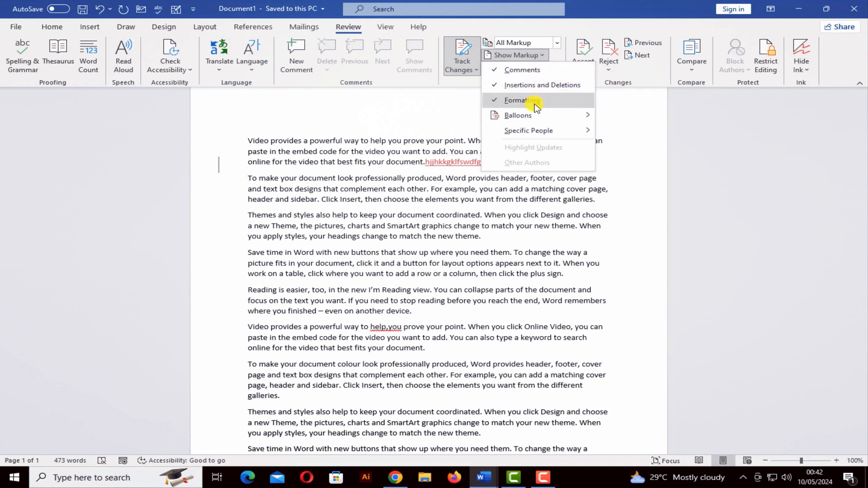
{"action": "mouse_move", "coordinate": [536, 117]}
{"action": "left_click", "coordinate": [445, 162]}
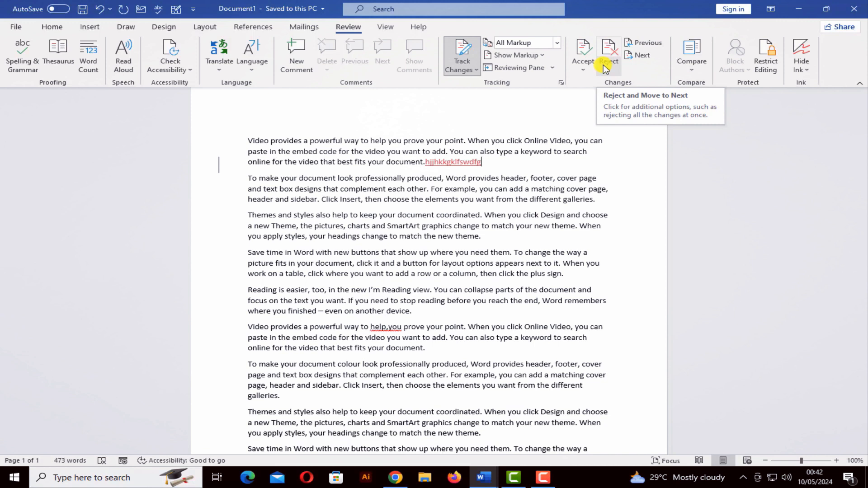
Step: Preview the Accept and Reject options and type stray letters 'tyfnfdfsdfjuffnwj' after 'theme.'
{"action": "left_click", "coordinate": [583, 73]}
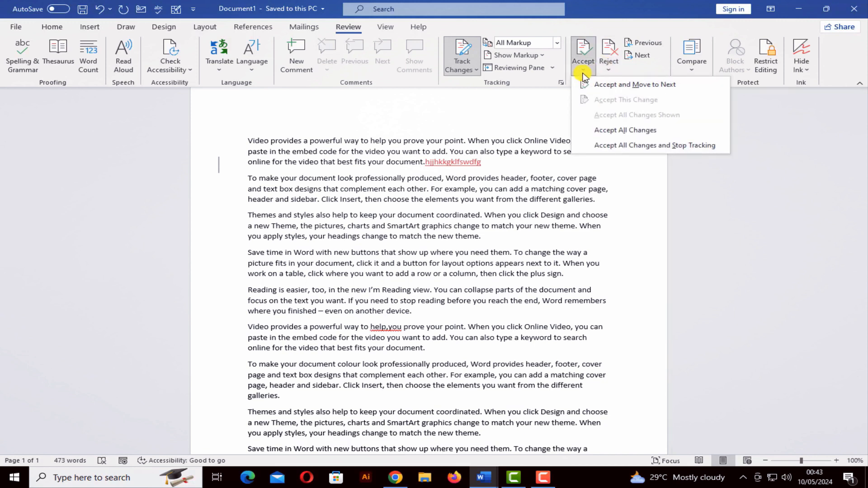
{"action": "left_click", "coordinate": [609, 71]}
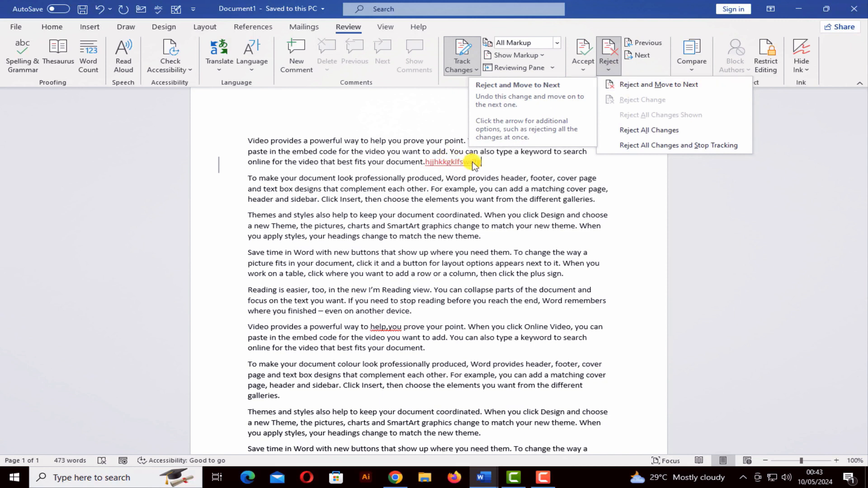
{"action": "left_click", "coordinate": [483, 235]}
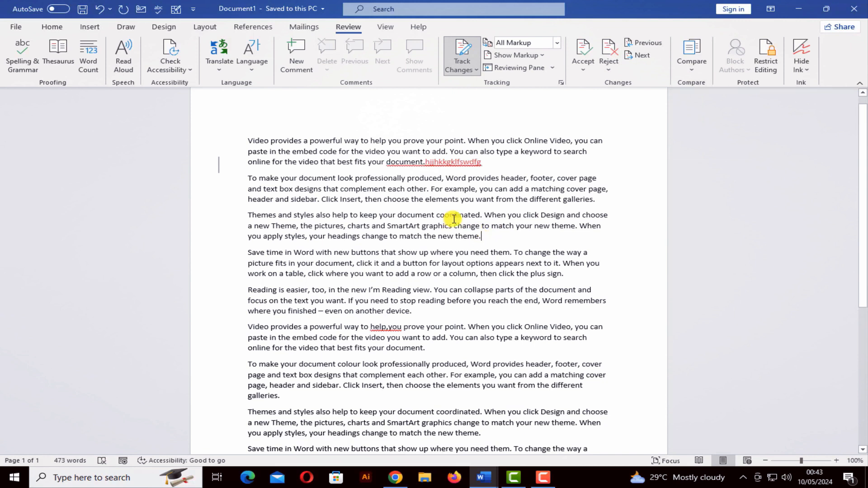
{"action": "type", "text": "tyfnfdfsdfjuffnwj"}
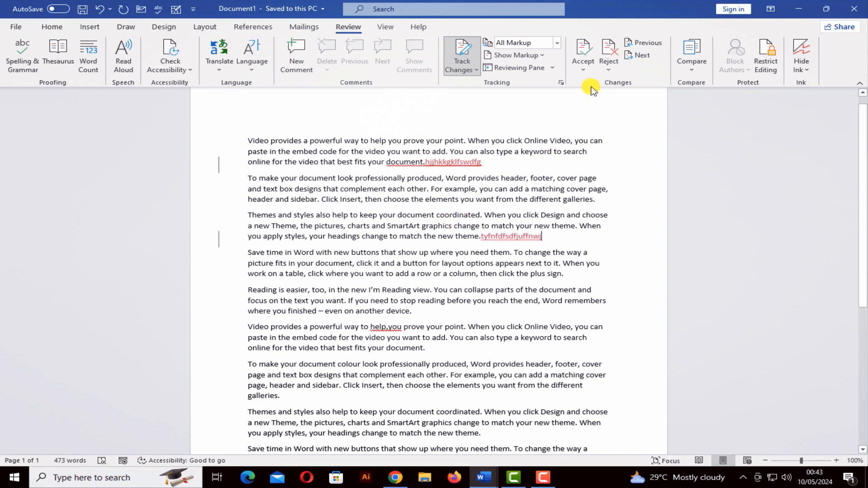
{"action": "left_click", "coordinate": [583, 71]}
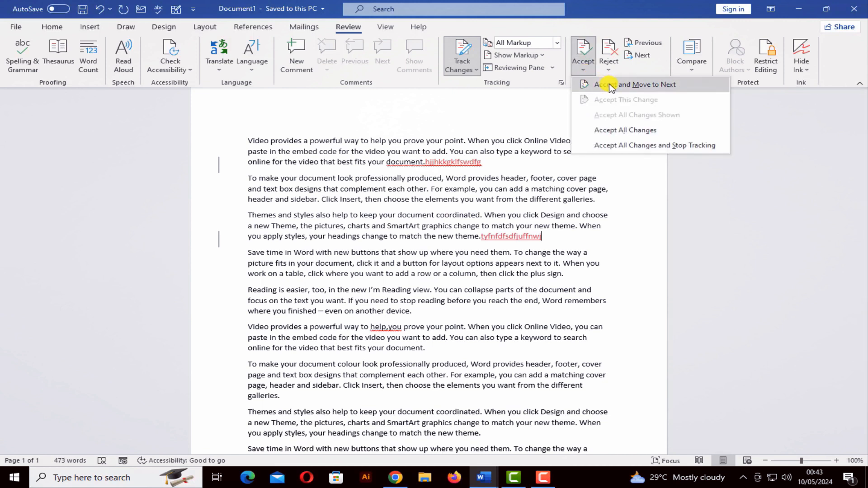
{"action": "left_click", "coordinate": [486, 163]}
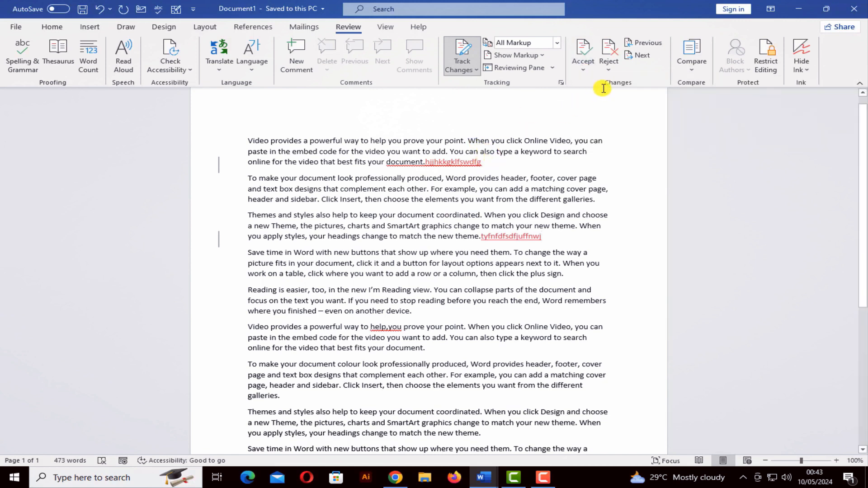
Step: Accept each tracked insertion with Accept and Move to Next, then right-click the first paragraph's selected end
{"action": "left_click", "coordinate": [584, 70]}
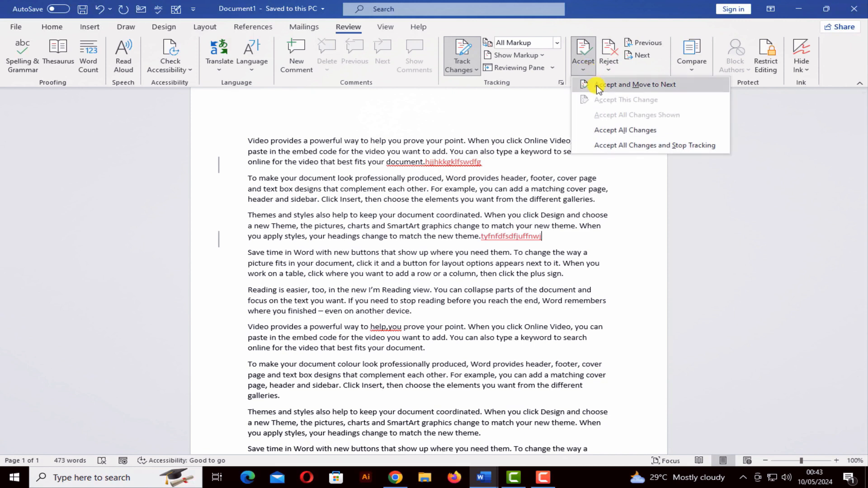
{"action": "left_click", "coordinate": [596, 80]}
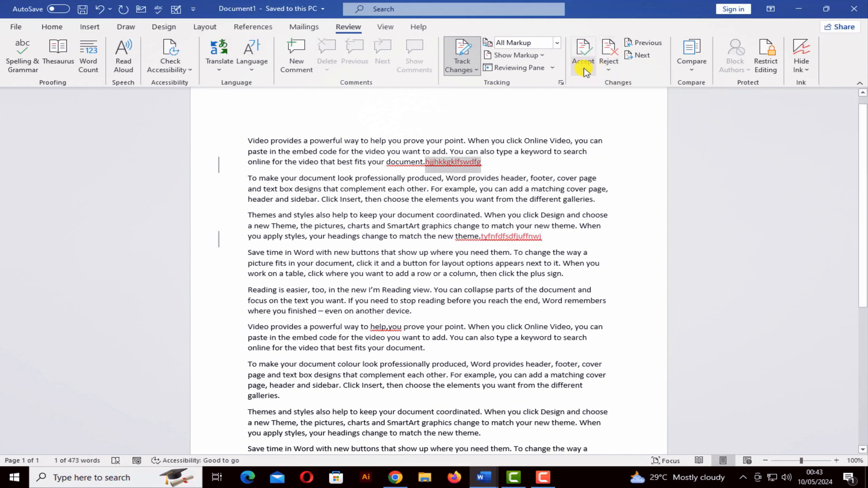
{"action": "left_click", "coordinate": [584, 70]}
{"action": "left_click", "coordinate": [598, 82]}
{"action": "left_click", "coordinate": [589, 68]}
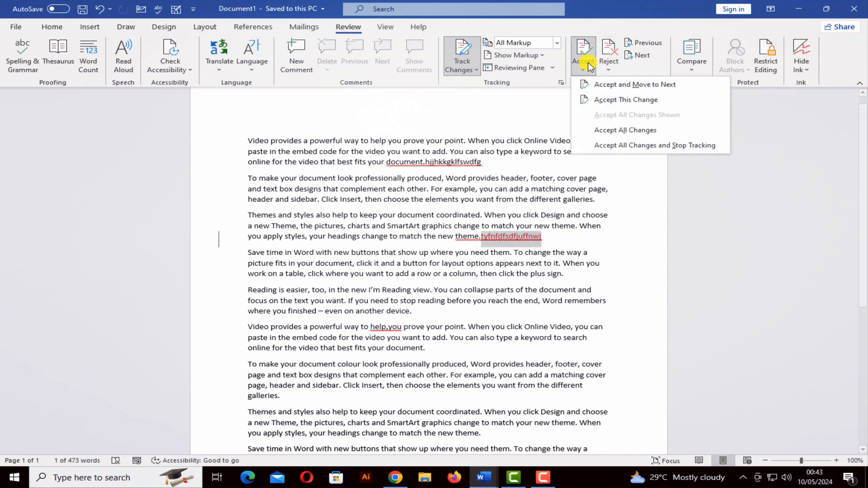
{"action": "left_click", "coordinate": [597, 84]}
{"action": "left_click", "coordinate": [445, 270]}
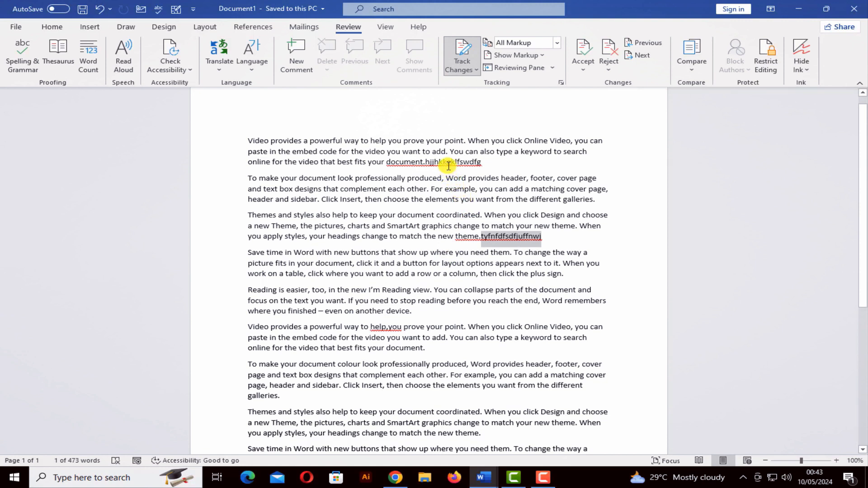
{"action": "left_click_drag", "start_coordinate": [481, 163], "coordinate": [399, 167]}
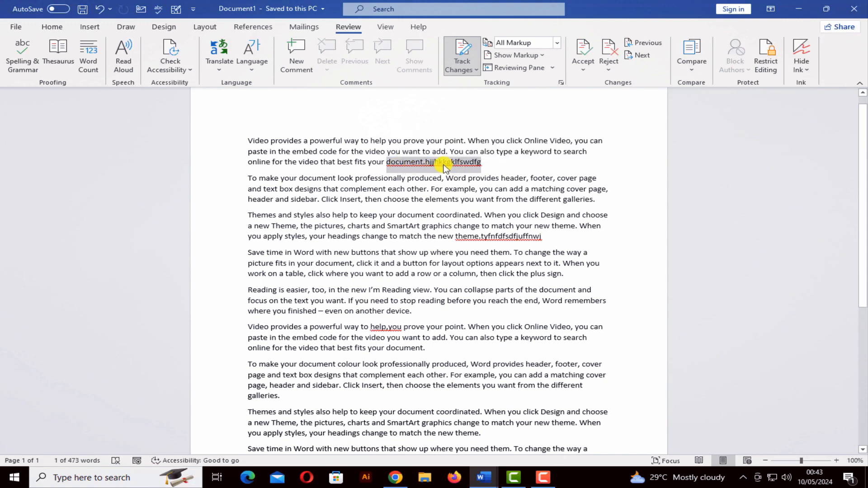
{"action": "right_click", "coordinate": [444, 166]}
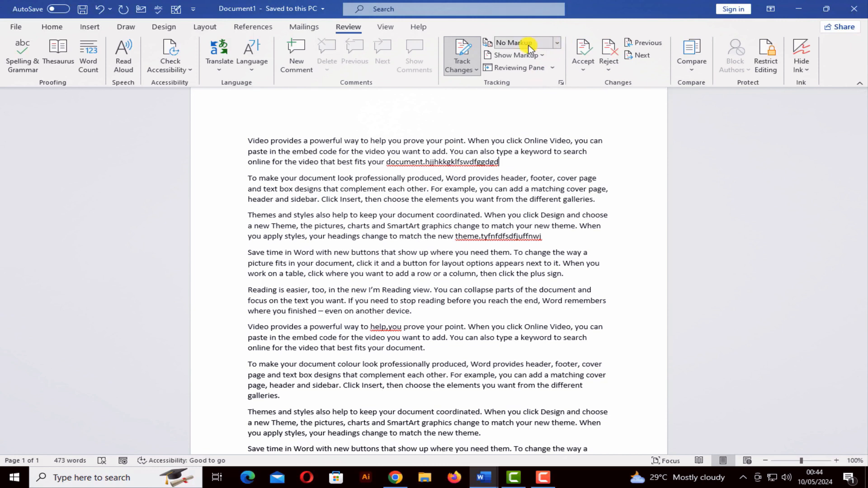
Step: Switch the markup view to All Markup, then Simple Markup, and jump to the previous change
{"action": "left_click", "coordinate": [558, 44]}
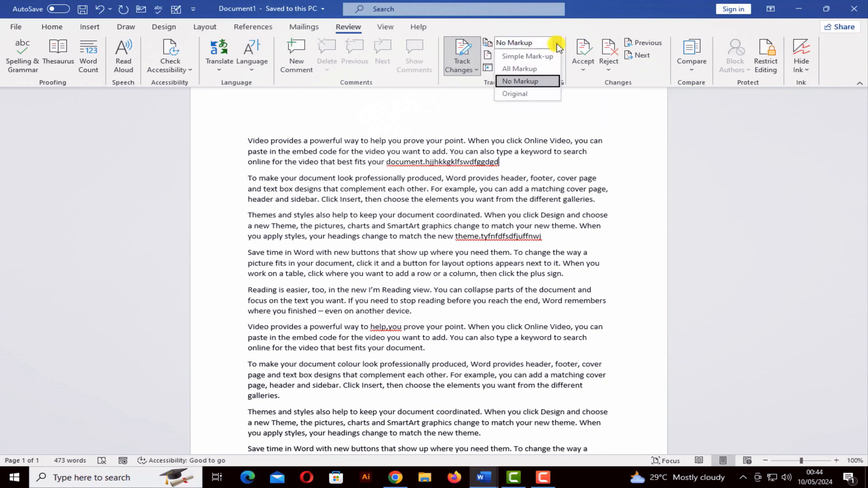
{"action": "left_click", "coordinate": [534, 70]}
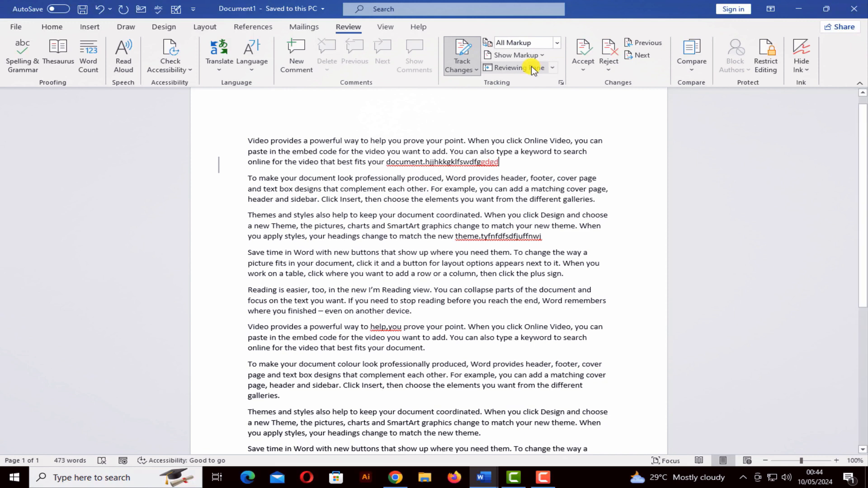
{"action": "left_click", "coordinate": [222, 164]}
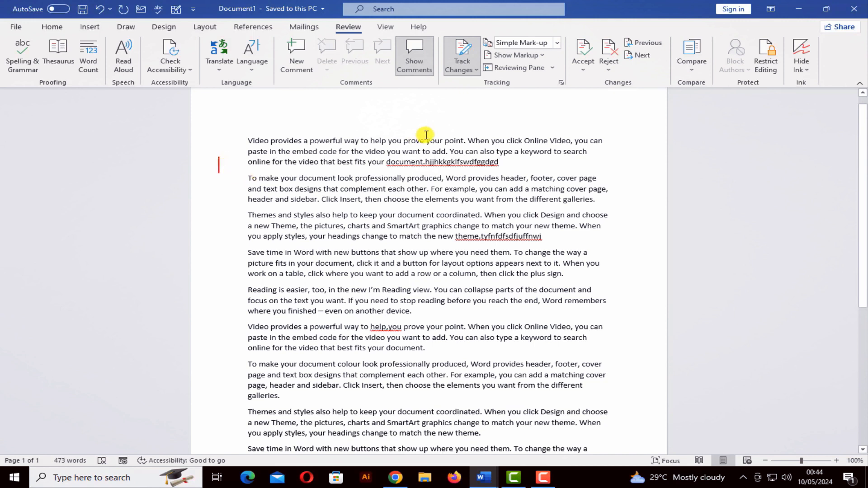
{"action": "left_click", "coordinate": [645, 45]}
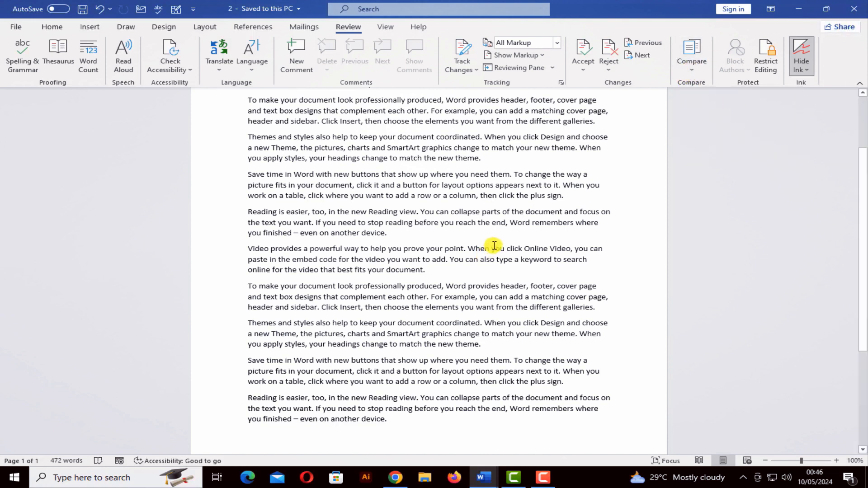
Step: Create a new blank document and close the two saved documents, leaving only Document3
{"action": "key", "text": "ctrl+n"}
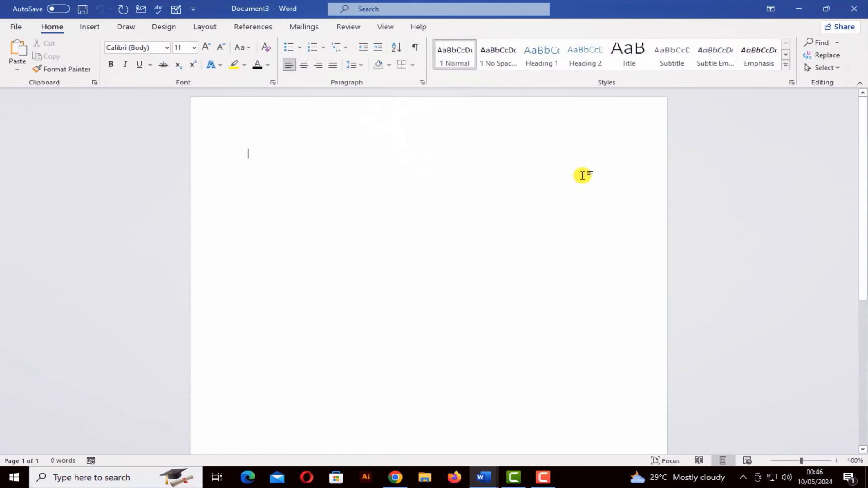
{"action": "key", "text": "ctrl+w"}
{"action": "left_click", "coordinate": [859, 7]}
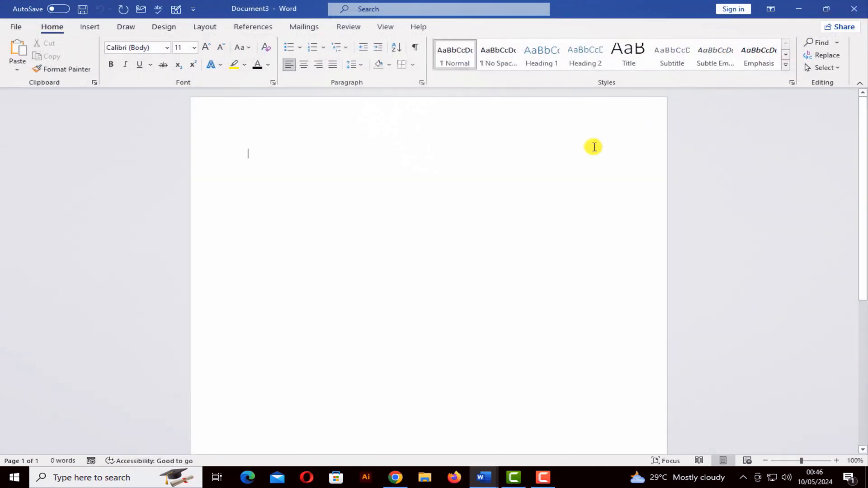
{"action": "key", "text": "alt+Tab"}
{"action": "left_click", "coordinate": [847, 10]}
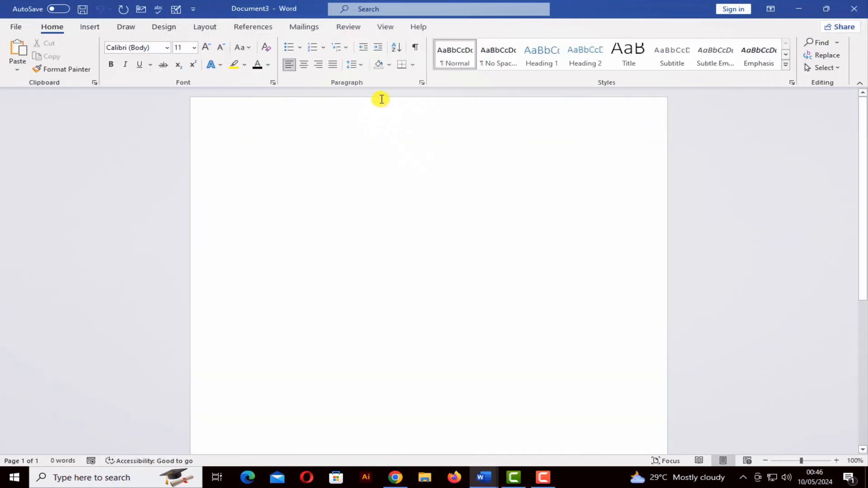
Step: Through Review > Compare, pick 1.docx as original and 2.docx as revised, then confirm with OK and Yes
{"action": "left_click", "coordinate": [351, 27]}
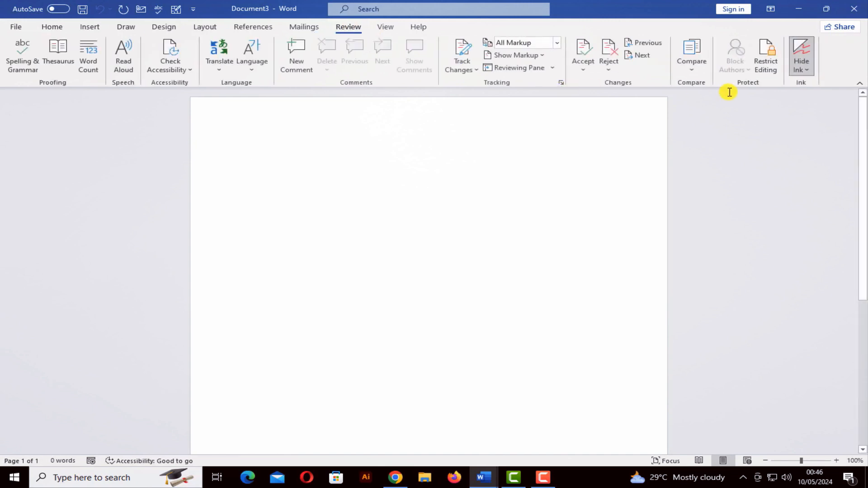
{"action": "left_click", "coordinate": [692, 68]}
{"action": "left_click", "coordinate": [714, 90]}
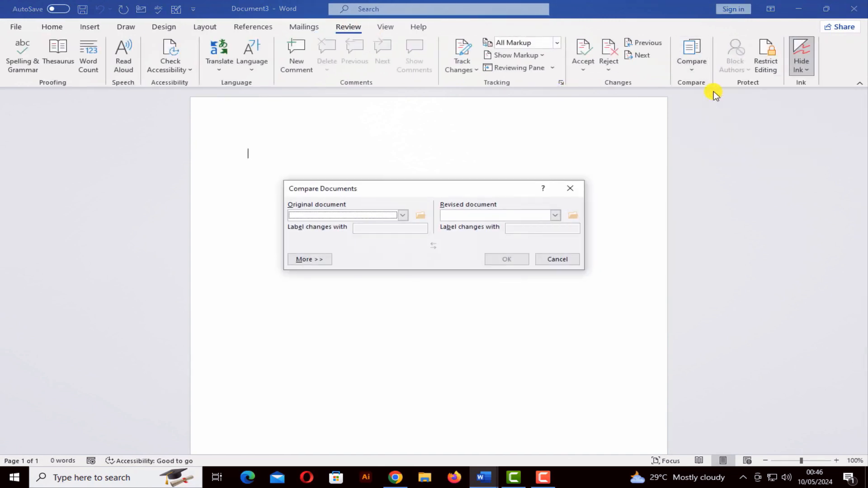
{"action": "left_click", "coordinate": [420, 215]}
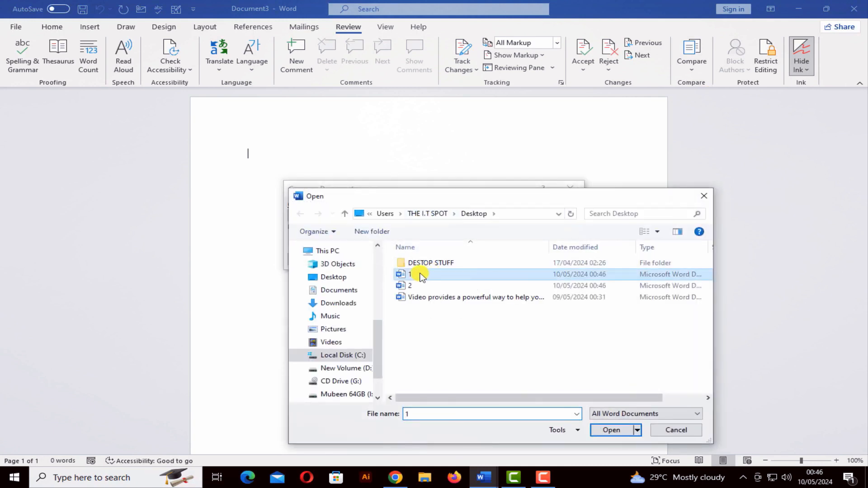
{"action": "double_click", "coordinate": [421, 275]}
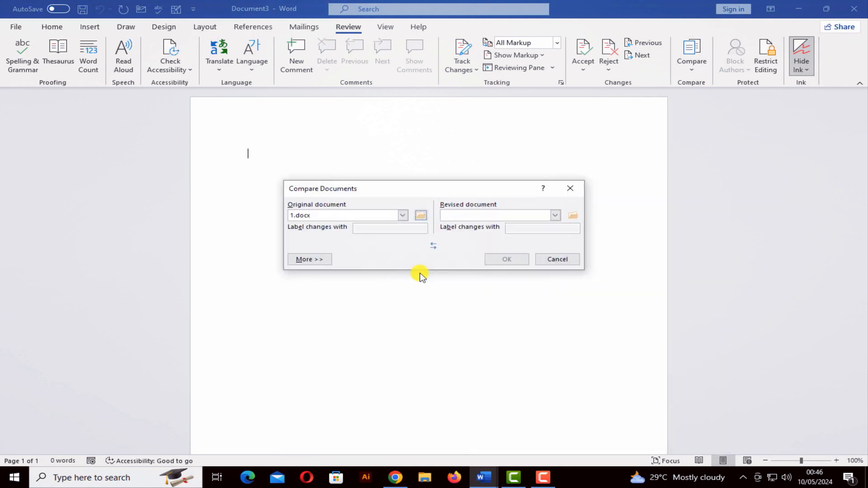
{"action": "left_click", "coordinate": [555, 216]}
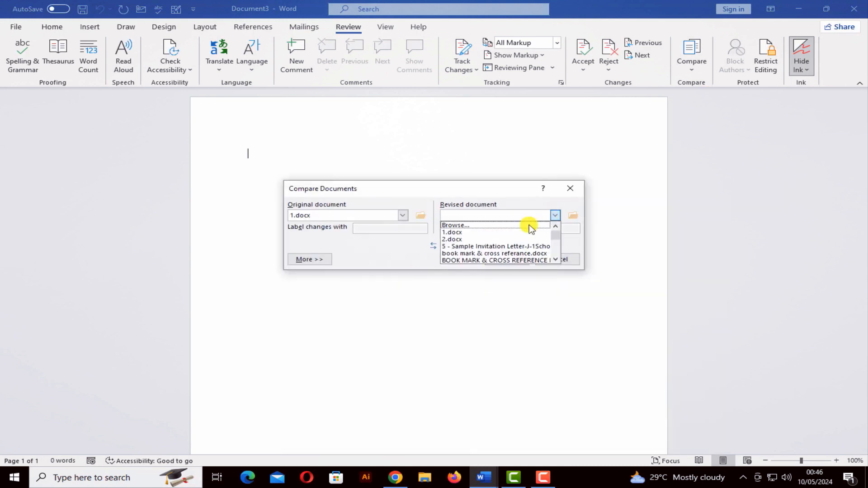
{"action": "left_click", "coordinate": [573, 216]}
{"action": "double_click", "coordinate": [419, 286]}
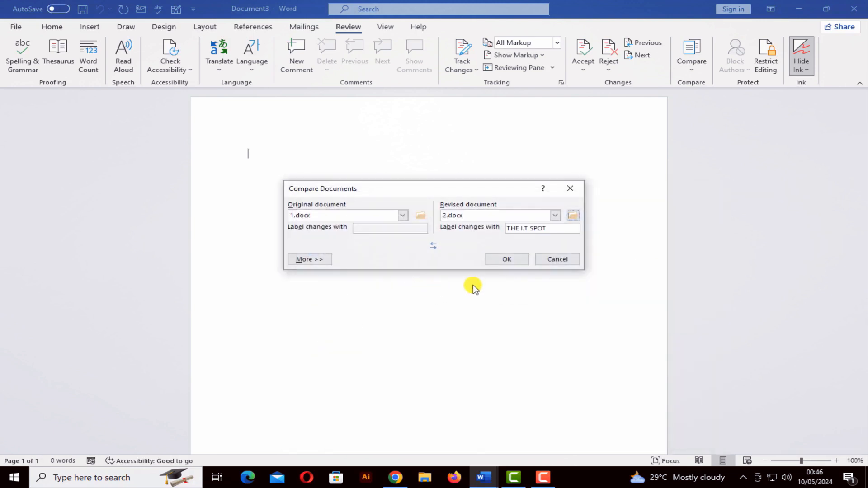
{"action": "left_click", "coordinate": [504, 260]}
{"action": "left_click", "coordinate": [430, 270]}
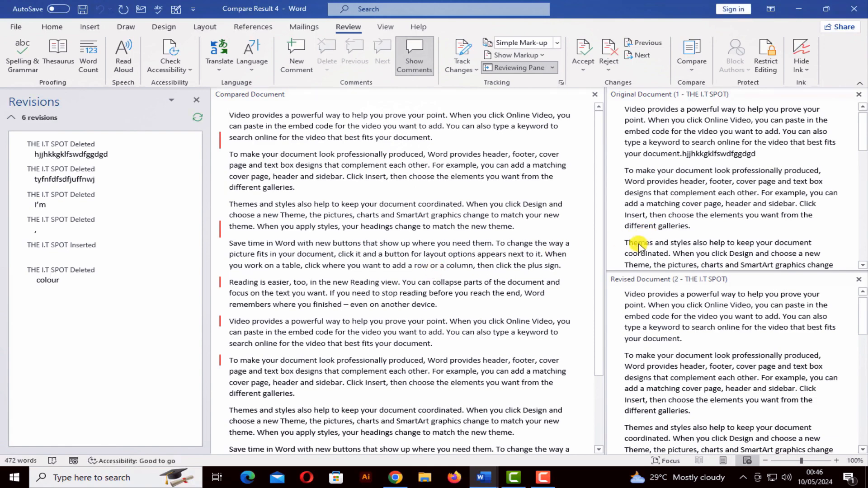
Step: Scroll through the synchronized comparison panes to review the revisions
{"action": "scroll", "coordinate": [644, 243], "scroll_direction": "down", "scroll_amount": 5}
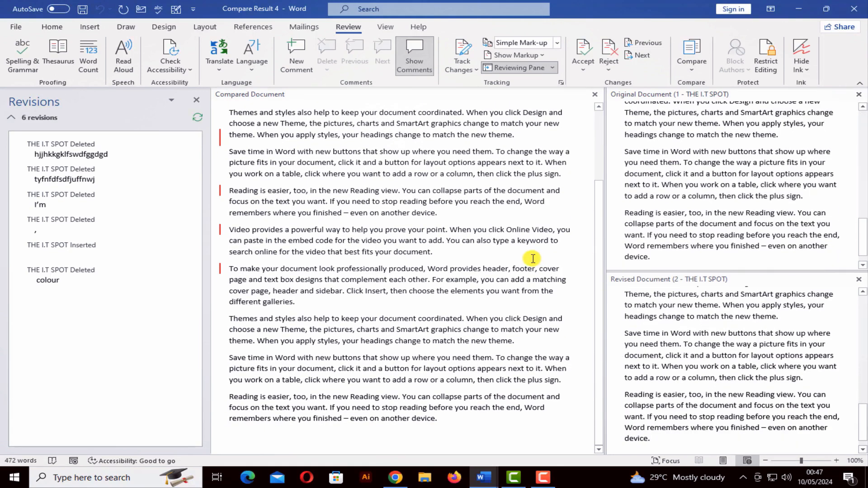
{"action": "scroll", "coordinate": [533, 258], "scroll_direction": "down", "scroll_amount": 3}
{"action": "scroll", "coordinate": [533, 258], "scroll_direction": "down", "scroll_amount": 3}
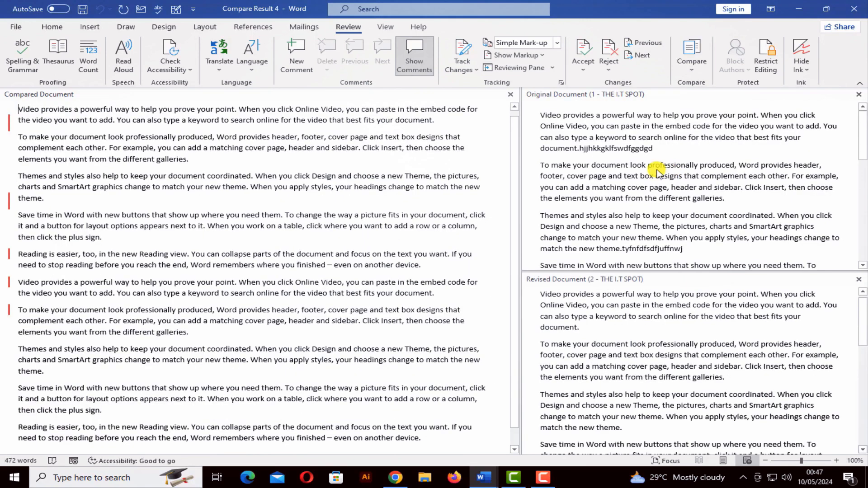
{"action": "scroll", "coordinate": [633, 179], "scroll_direction": "down", "scroll_amount": 5}
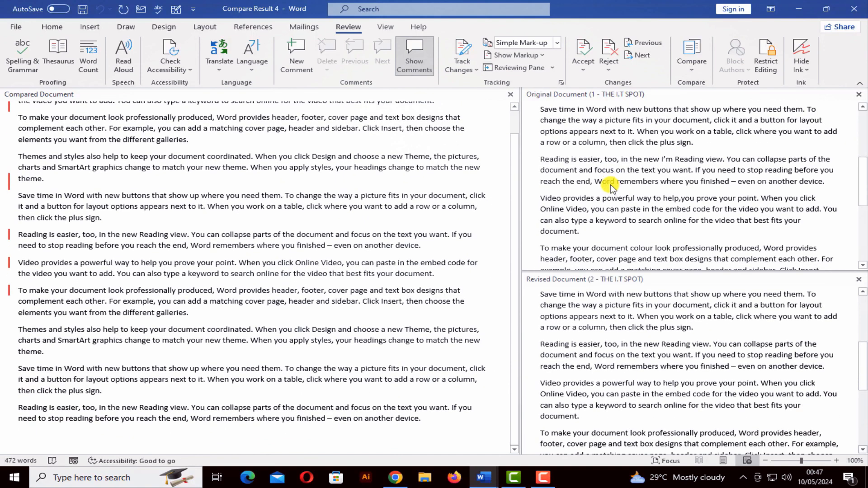
{"action": "scroll", "coordinate": [605, 185], "scroll_direction": "up", "scroll_amount": 5}
{"action": "scroll", "coordinate": [604, 181], "scroll_direction": "down", "scroll_amount": 5}
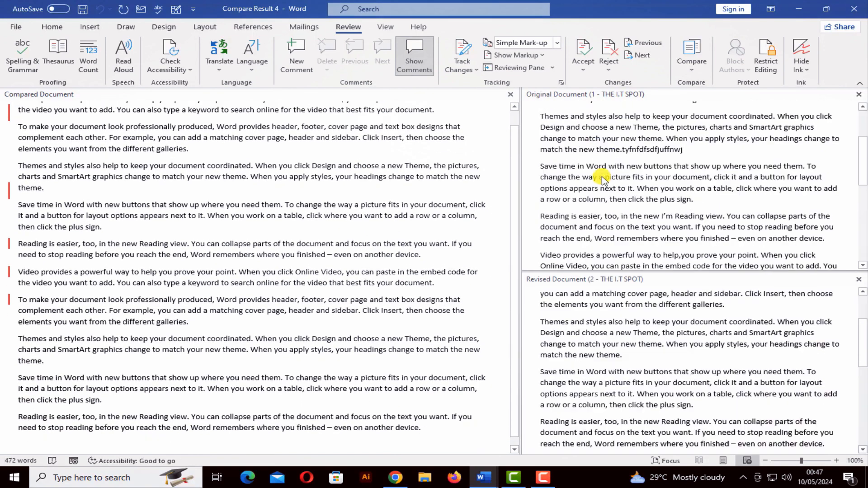
{"action": "scroll", "coordinate": [603, 178], "scroll_direction": "down", "scroll_amount": 5}
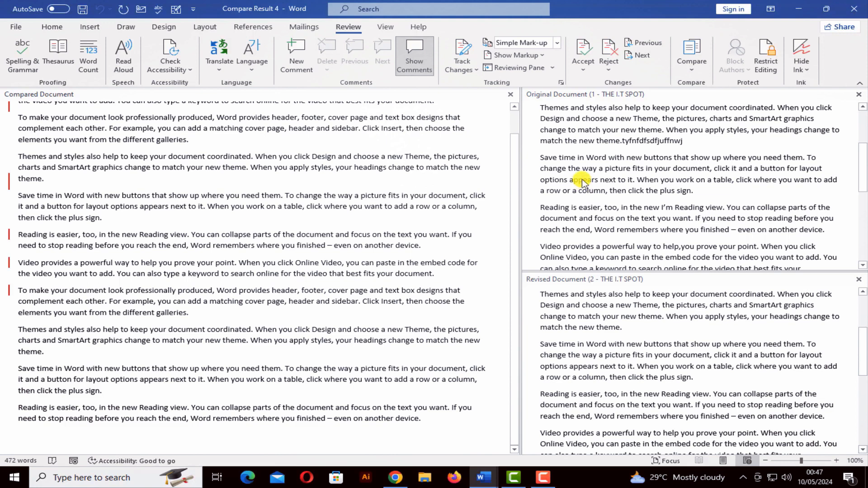
{"action": "scroll", "coordinate": [594, 192], "scroll_direction": "down", "scroll_amount": 5}
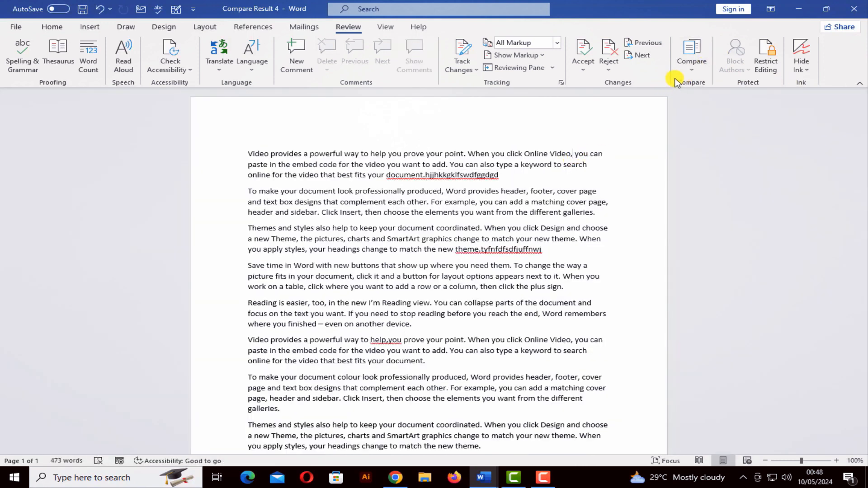
Step: In Restrict Editing, tick Limit formatting and No changes (Read only), then start enforcing protection
{"action": "left_click", "coordinate": [766, 58]}
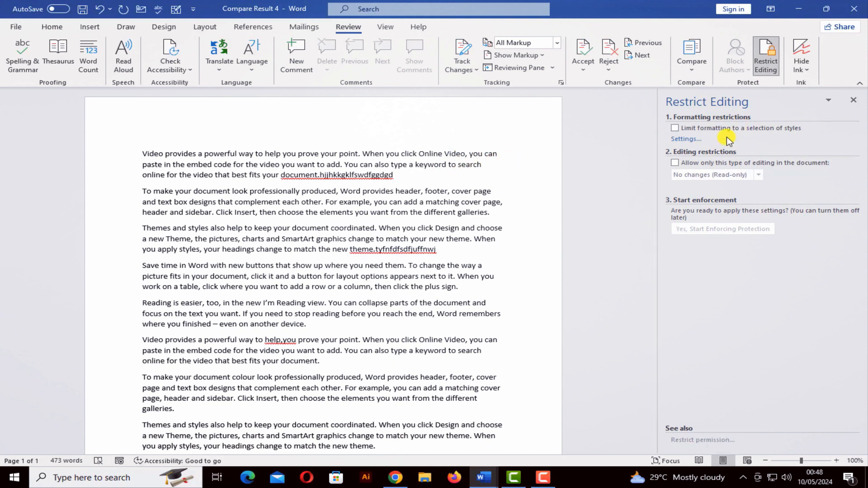
{"action": "left_click", "coordinate": [675, 129]}
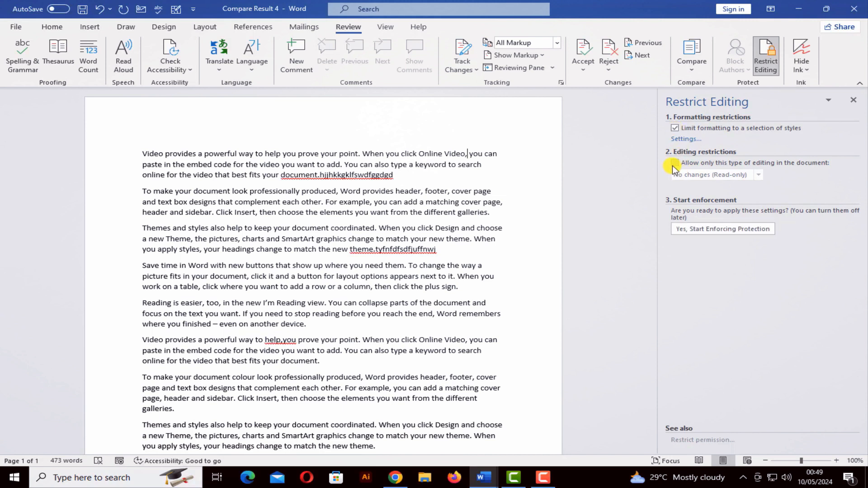
{"action": "left_click", "coordinate": [674, 163]}
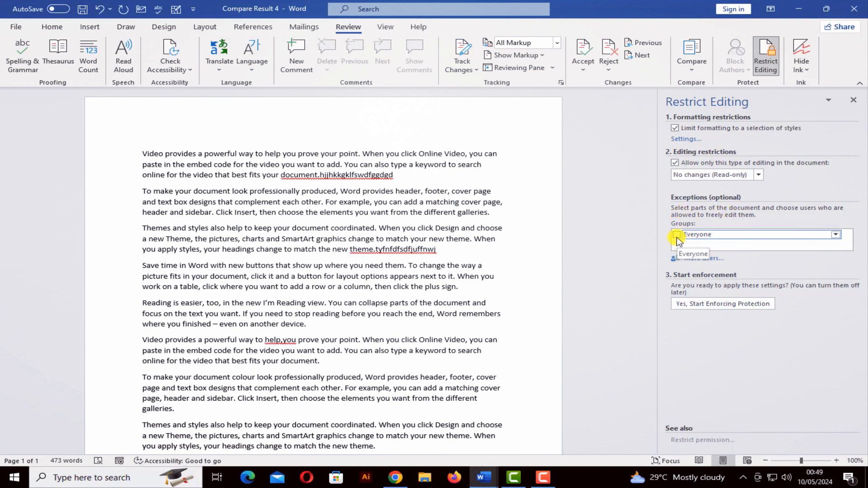
{"action": "left_click", "coordinate": [712, 304]}
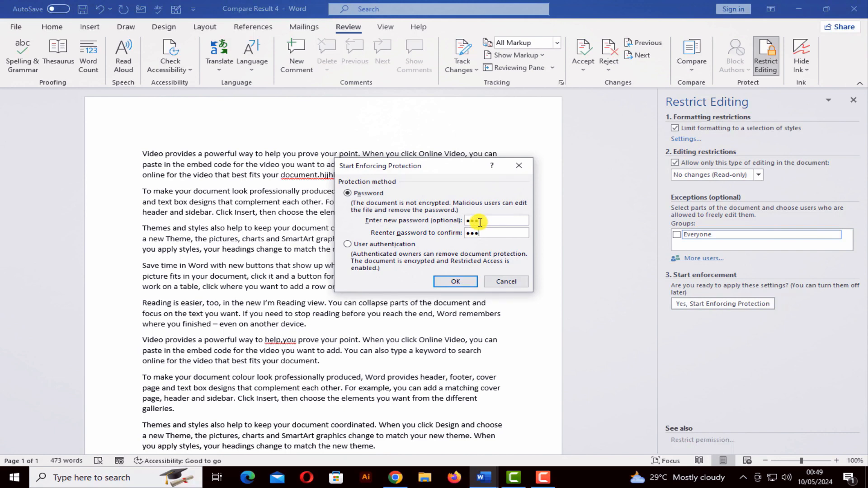
Step: Confirm the protection password, select the first five paragraphs, and check that Home and Insert commands are disabled
{"action": "left_click", "coordinate": [459, 281]}
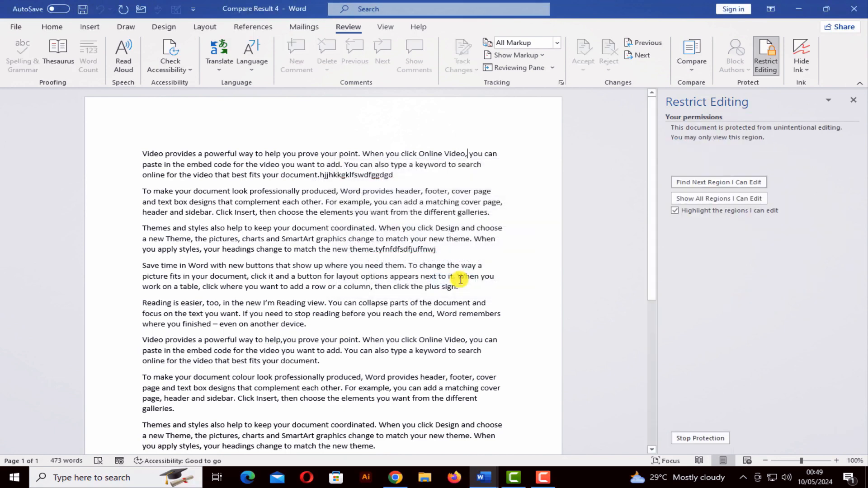
{"action": "left_click", "coordinate": [294, 176]}
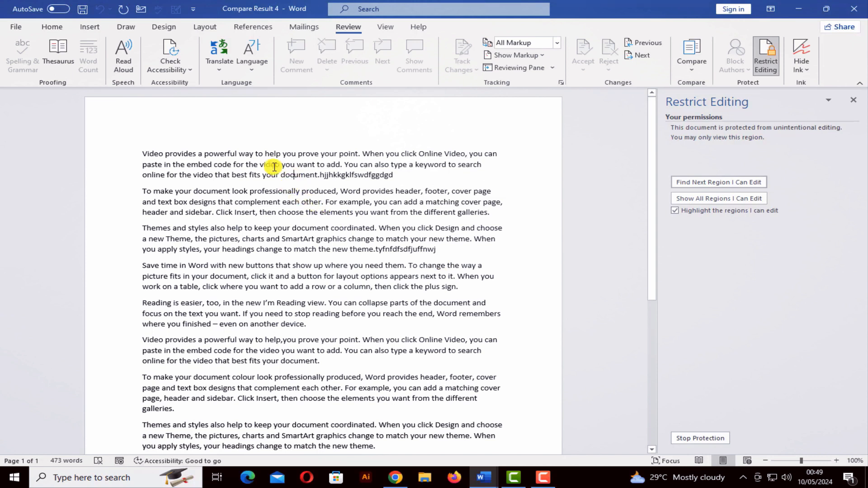
{"action": "left_click_drag", "start_coordinate": [138, 154], "coordinate": [388, 325]}
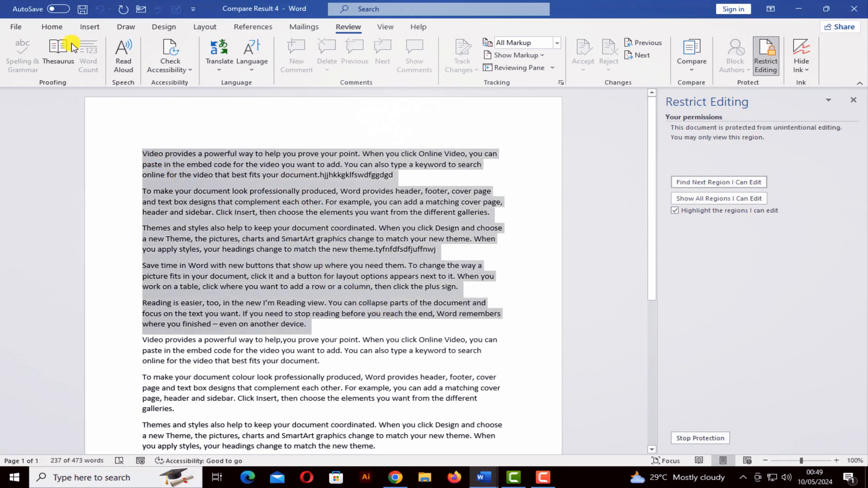
{"action": "left_click", "coordinate": [57, 27]}
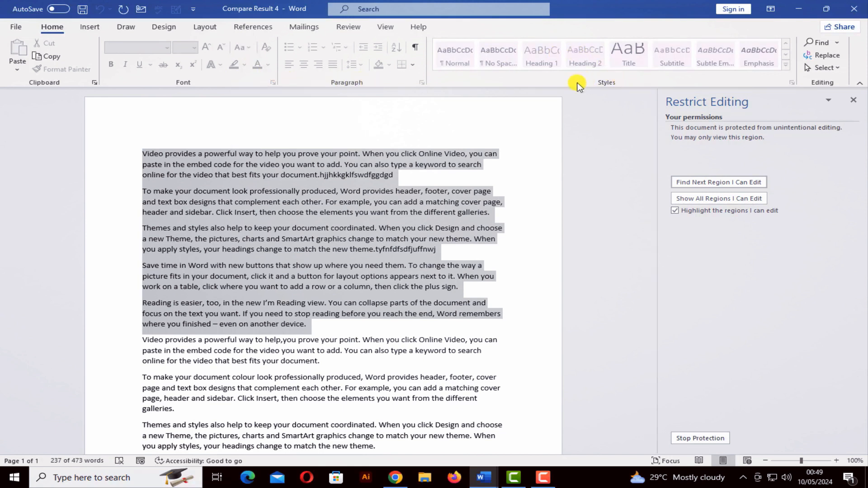
{"action": "left_click", "coordinate": [90, 27]}
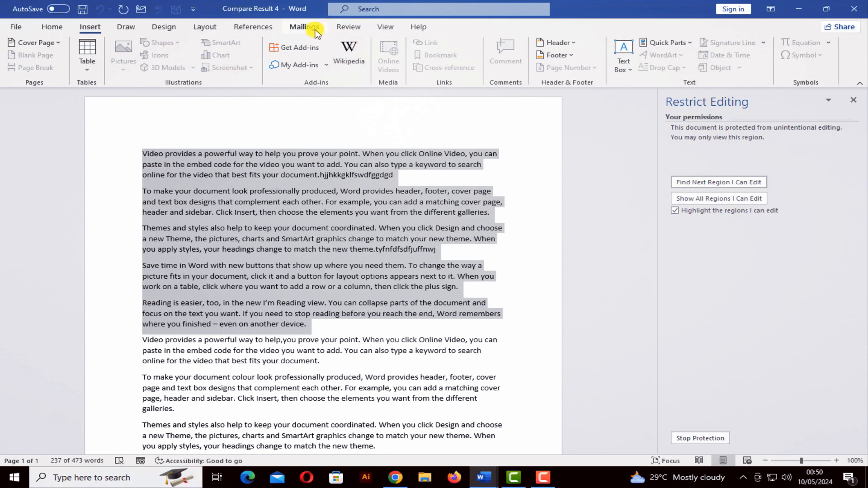
{"action": "left_click", "coordinate": [342, 29]}
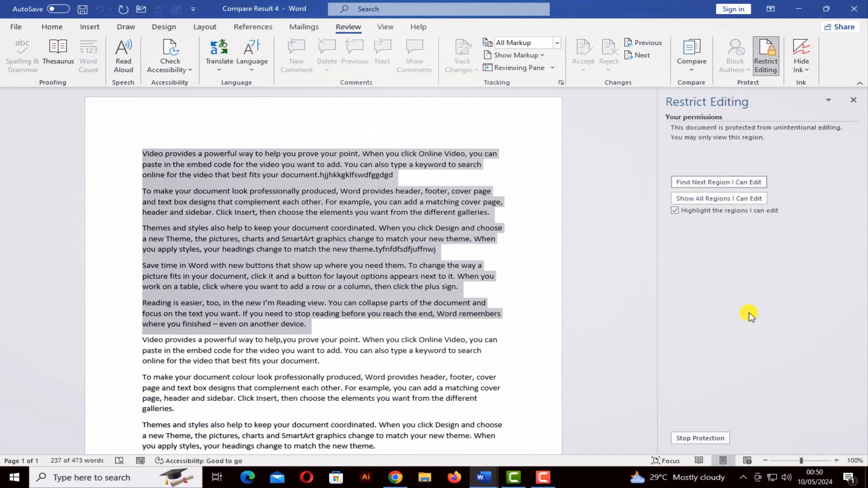
Step: Stop protection by entering the document's password
{"action": "left_click", "coordinate": [704, 440]}
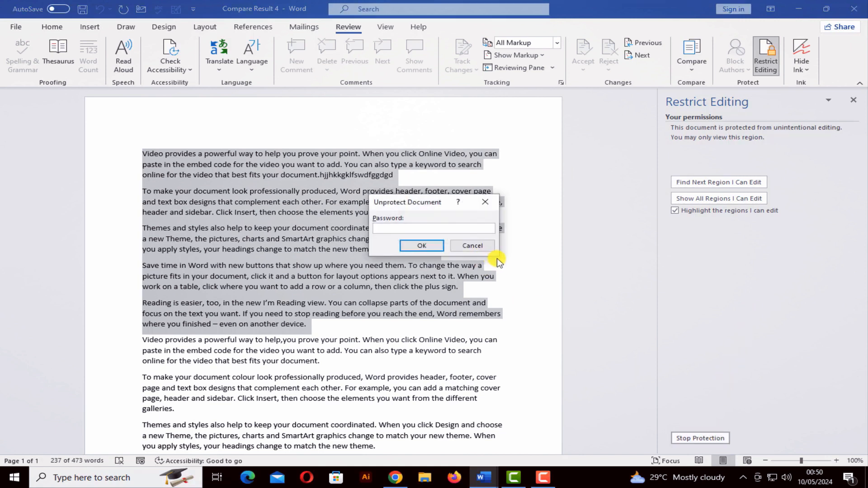
{"action": "type", "text": "123"}
{"action": "key", "text": "Return"}
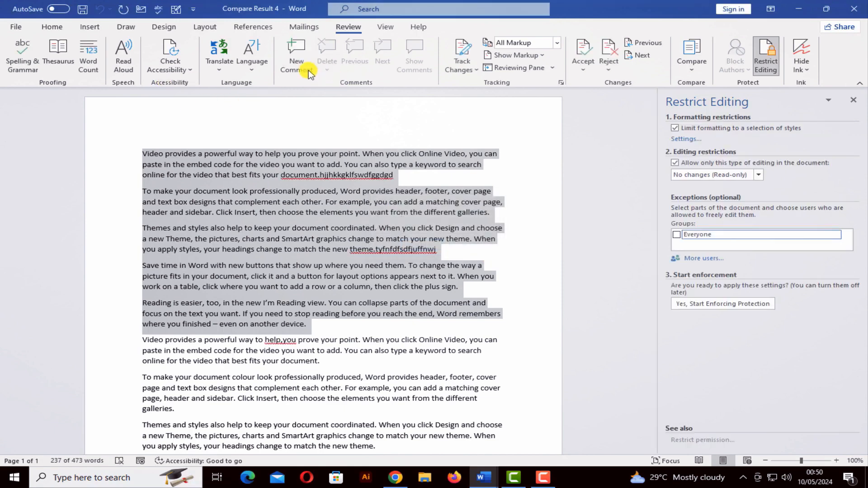
Step: Enlarge the selected text with Grow Font, then shrink it back to its original size
{"action": "left_click", "coordinate": [52, 27]}
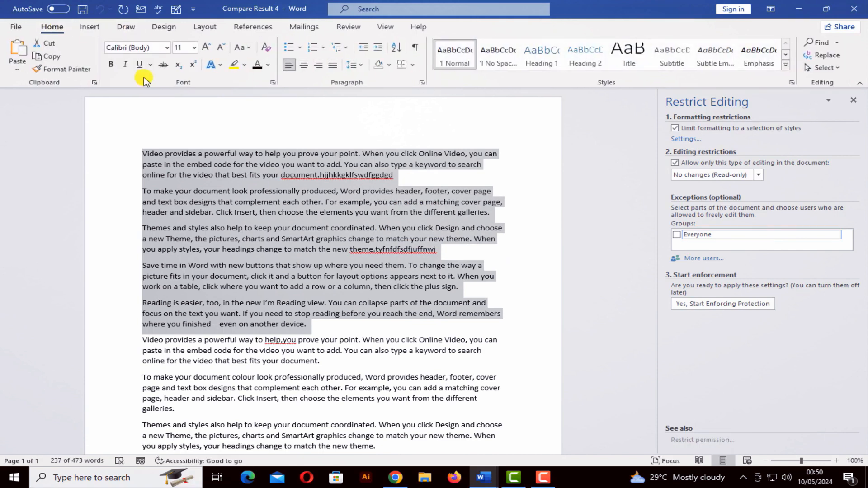
{"action": "left_click", "coordinate": [208, 47]}
{"action": "left_click", "coordinate": [207, 47]}
{"action": "left_click", "coordinate": [208, 47]}
{"action": "left_click", "coordinate": [221, 47]}
{"action": "left_click", "coordinate": [221, 47]}
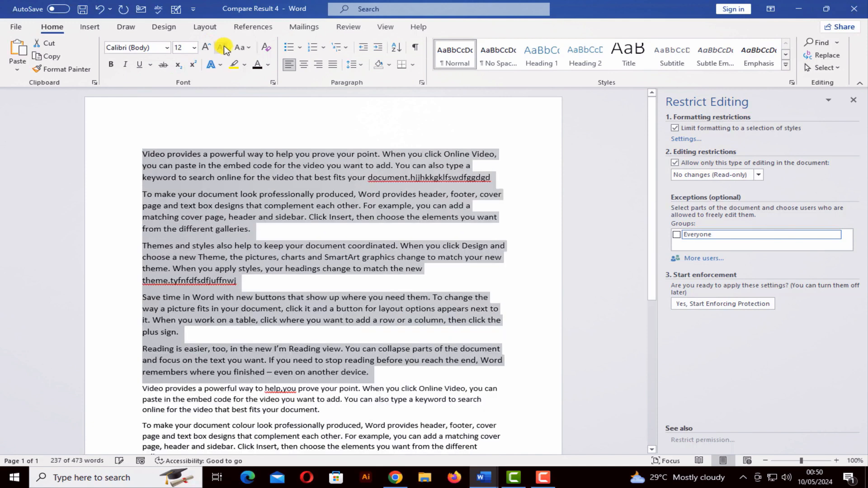
{"action": "left_click", "coordinate": [221, 47]}
{"action": "left_click", "coordinate": [348, 26]}
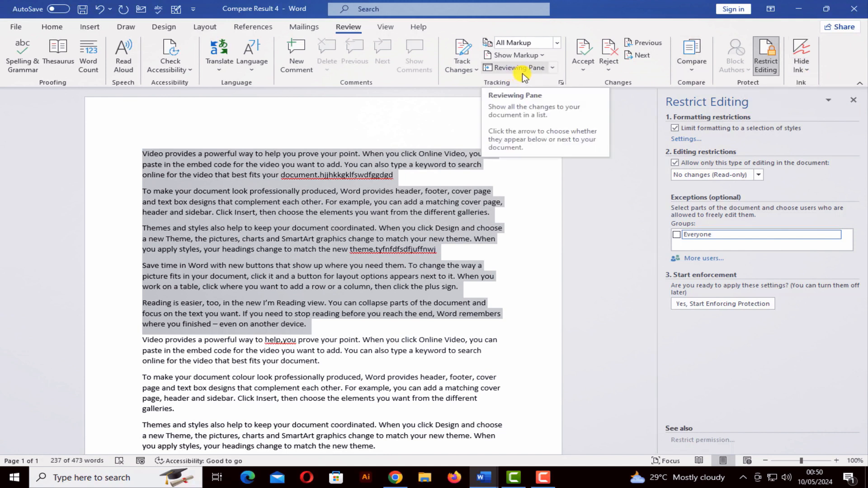
Step: Close the Restrict Editing pane and draw a red squiggle, a red line and a black underline
{"action": "left_click", "coordinate": [806, 73]}
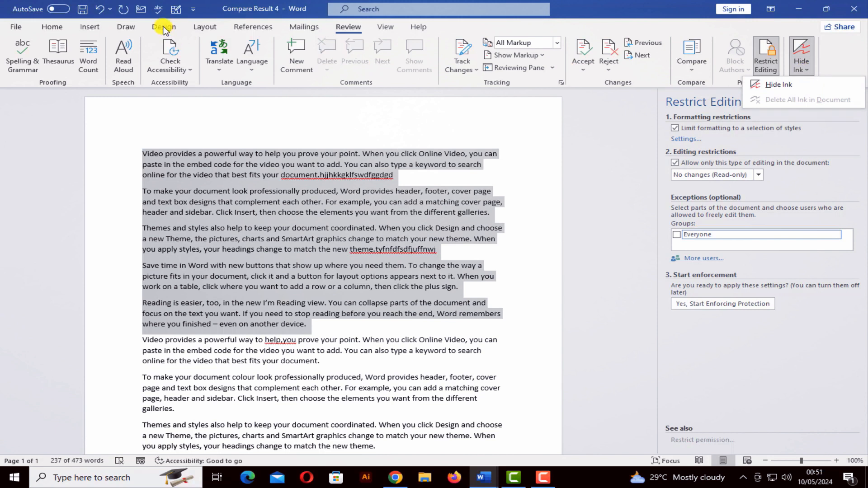
{"action": "left_click", "coordinate": [122, 27]}
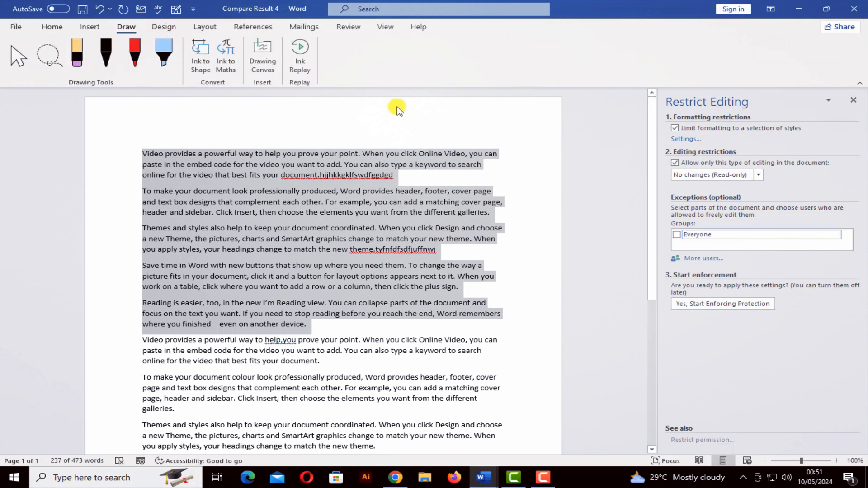
{"action": "left_click", "coordinate": [854, 100]}
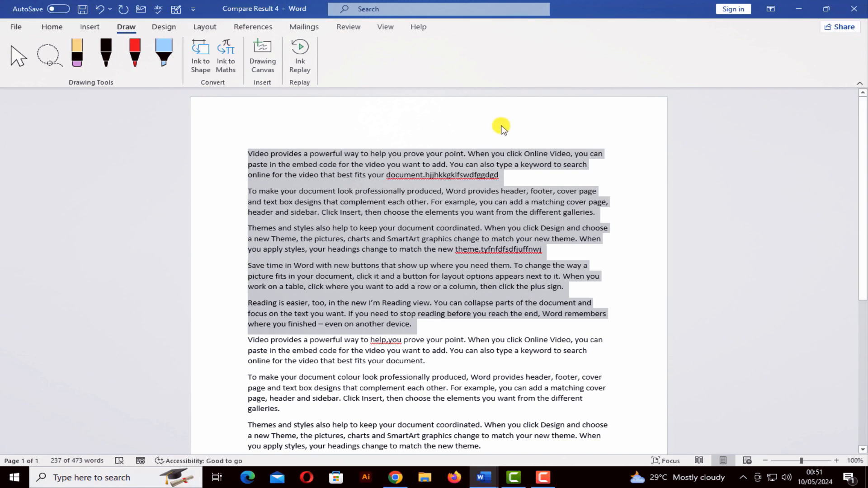
{"action": "left_click", "coordinate": [127, 64]}
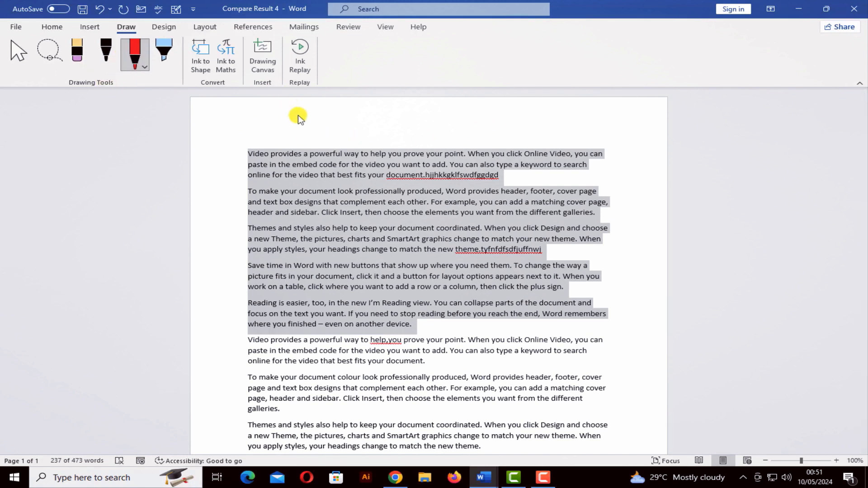
{"action": "mouse_move", "coordinate": [266, 123]}
{"action": "left_mouse_down"}
{"action": "mouse_move", "coordinate": [327, 120]}
{"action": "mouse_move", "coordinate": [335, 135]}
{"action": "mouse_move", "coordinate": [411, 121]}
{"action": "mouse_move", "coordinate": [444, 147]}
{"action": "left_mouse_up"}
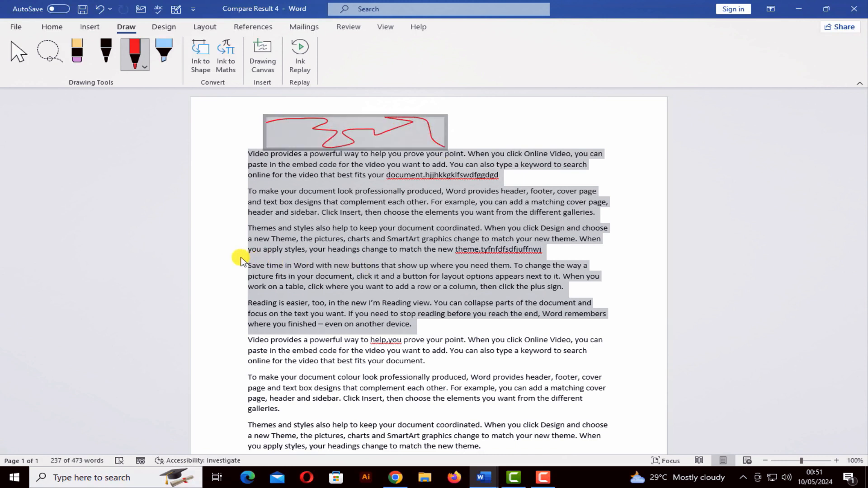
{"action": "left_click_drag", "start_coordinate": [238, 258], "coordinate": [329, 256]}
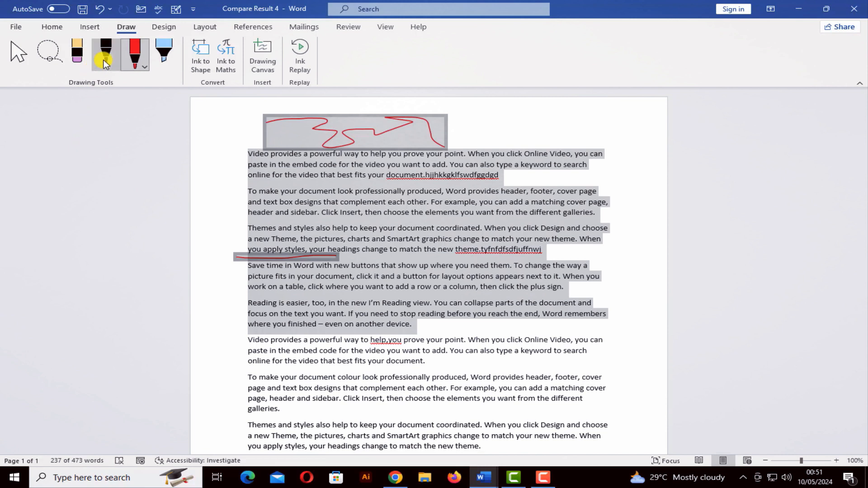
{"action": "left_click", "coordinate": [106, 54]}
{"action": "left_click_drag", "start_coordinate": [254, 231], "coordinate": [359, 231]}
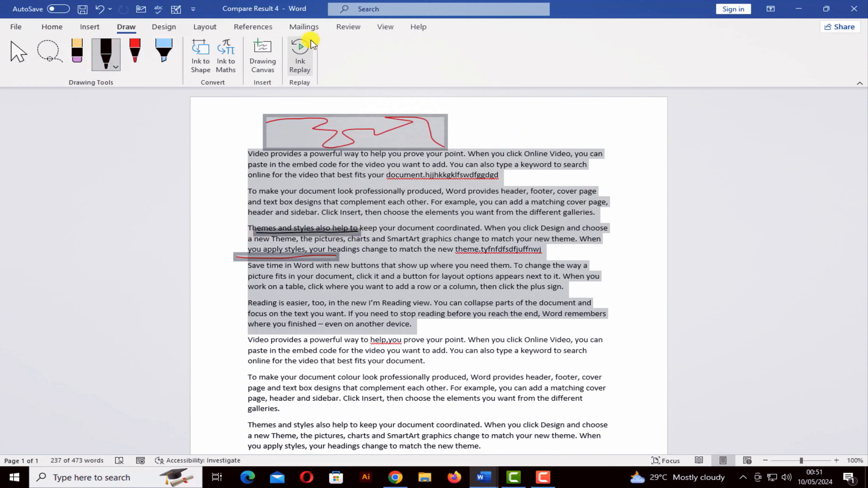
Step: Hide all ink via Review > Hide Ink, then click into the Themes paragraph's first line
{"action": "left_click", "coordinate": [348, 27]}
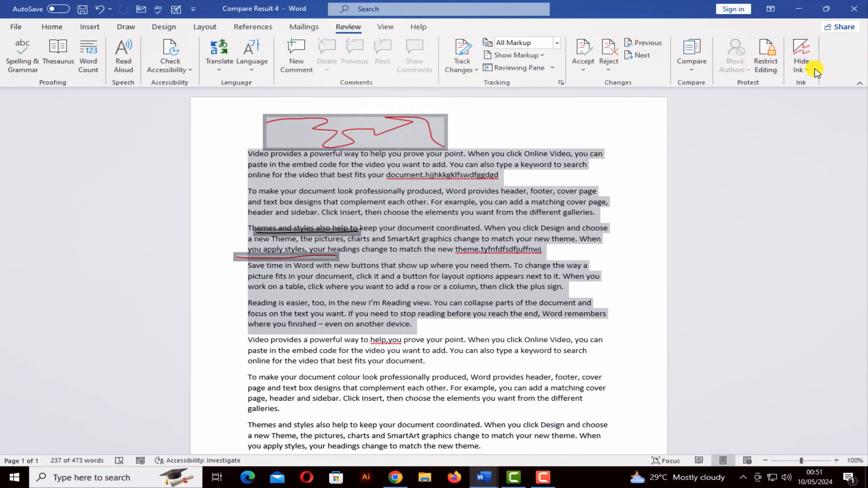
{"action": "left_click", "coordinate": [804, 68]}
{"action": "left_click", "coordinate": [797, 82]}
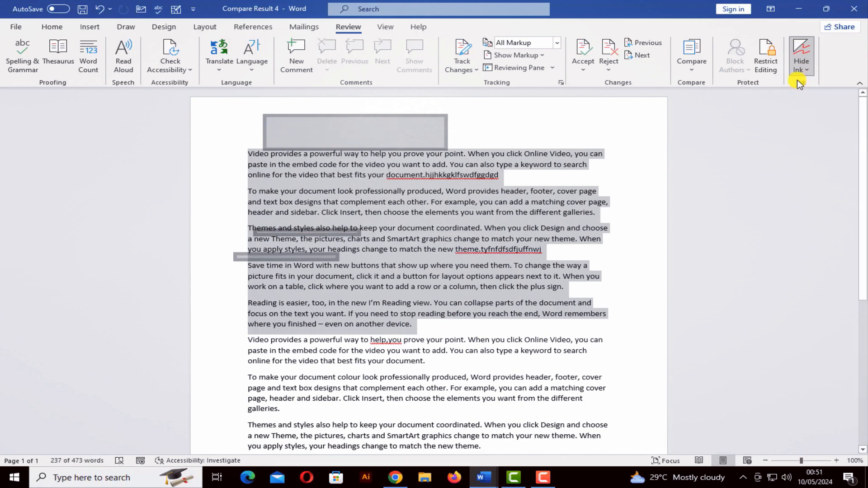
{"action": "left_click", "coordinate": [221, 230]}
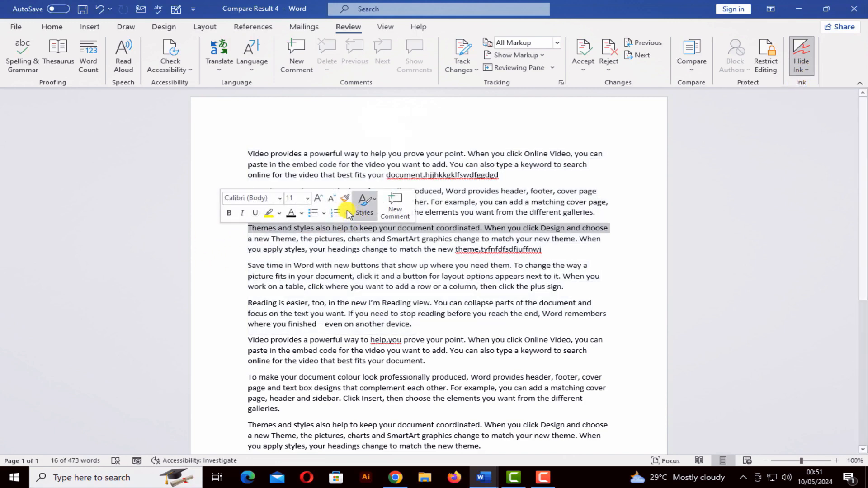